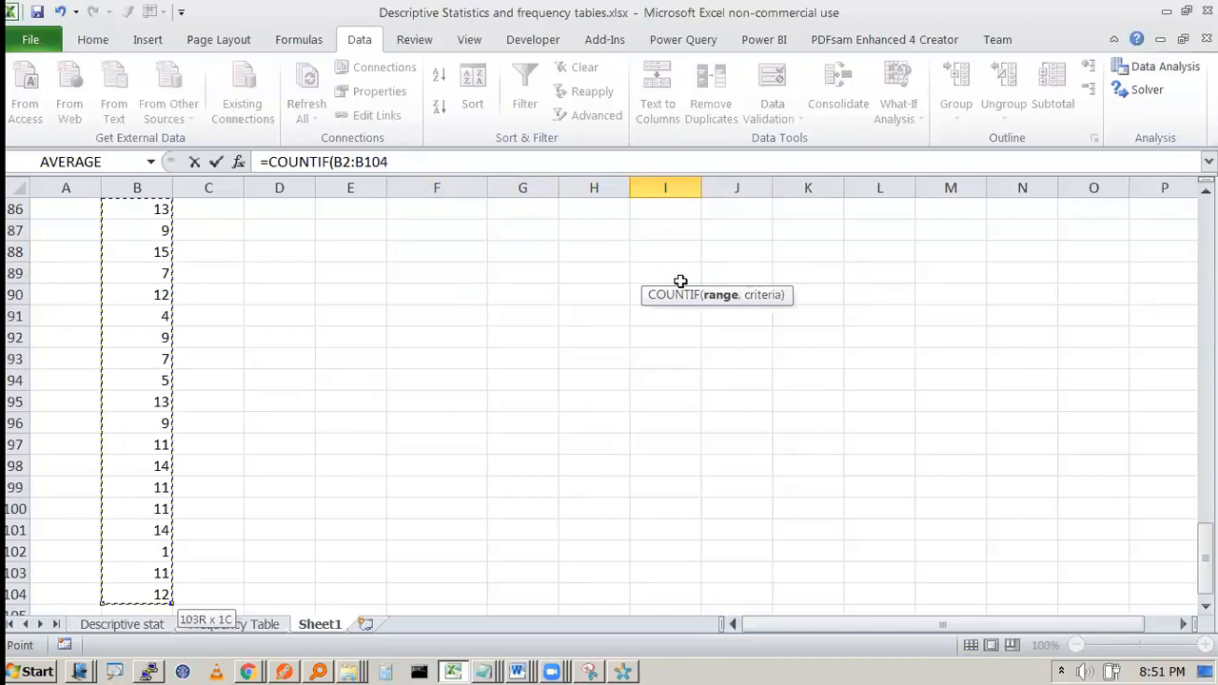
# Step: Enter a COUNTIF over B2:B104 in I4 with a <= criterion on bin F4
pyautogui.write(',')
pyautogui.scroll(20, 680, 282)
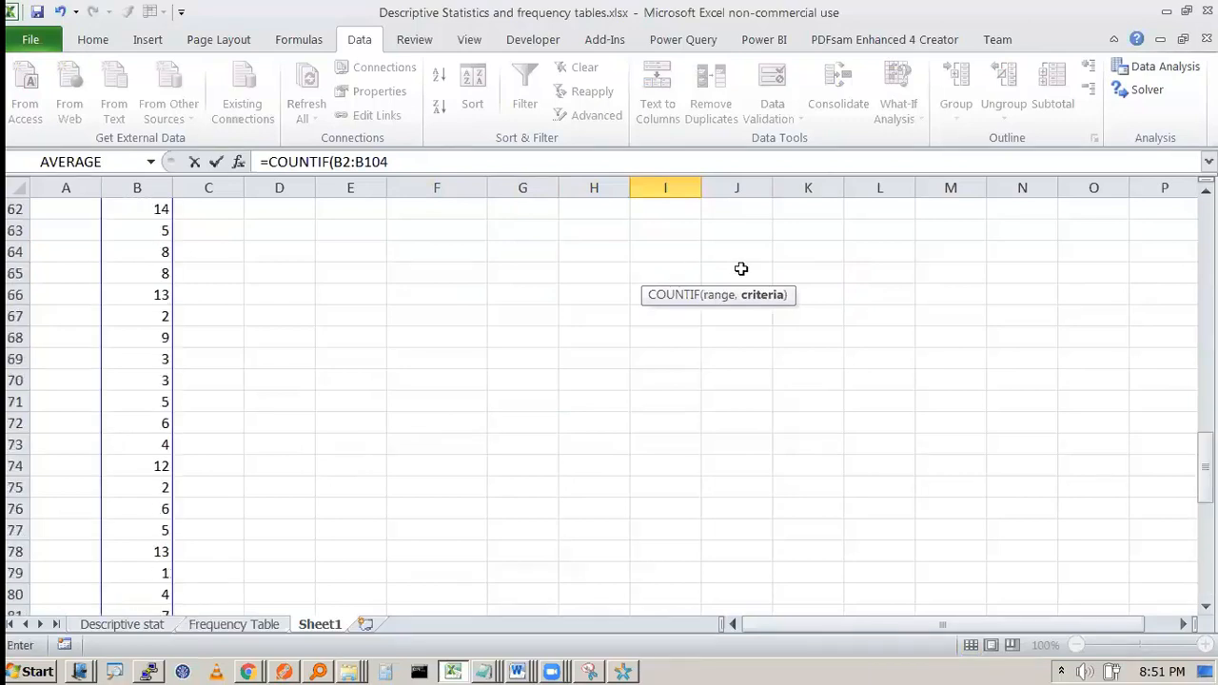
pyautogui.write('<=')
pyautogui.click(464, 267)
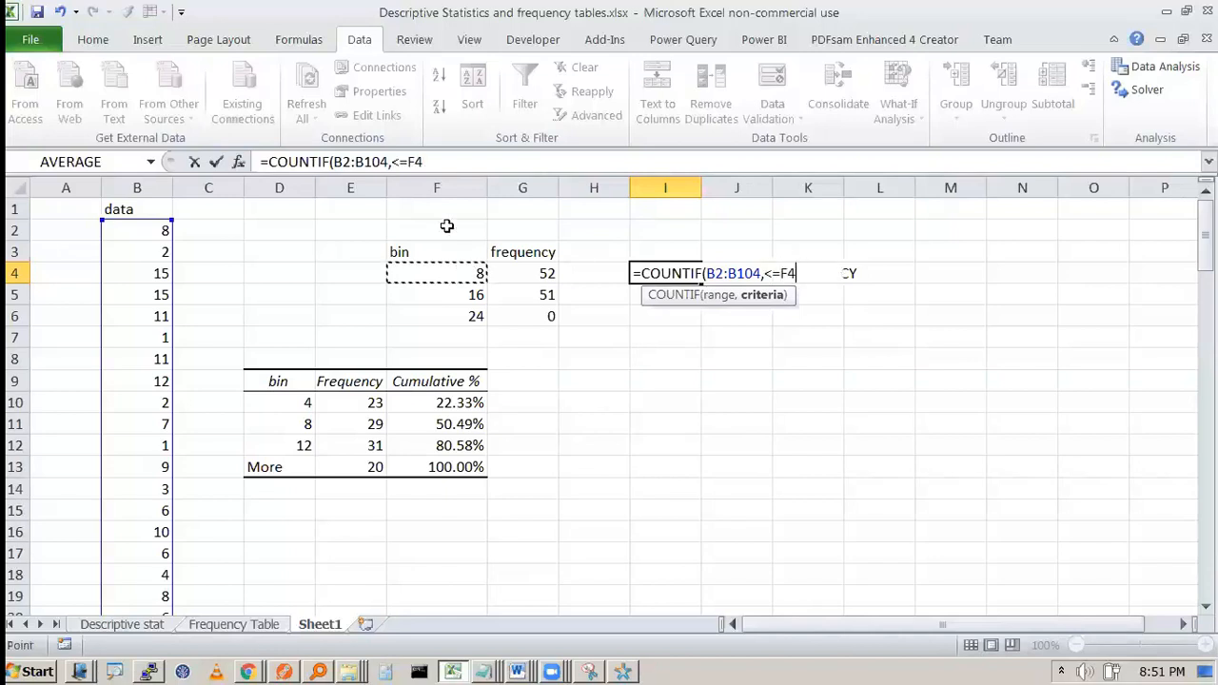
pyautogui.click(444, 161)
pyautogui.write(')')
pyautogui.press('Return')
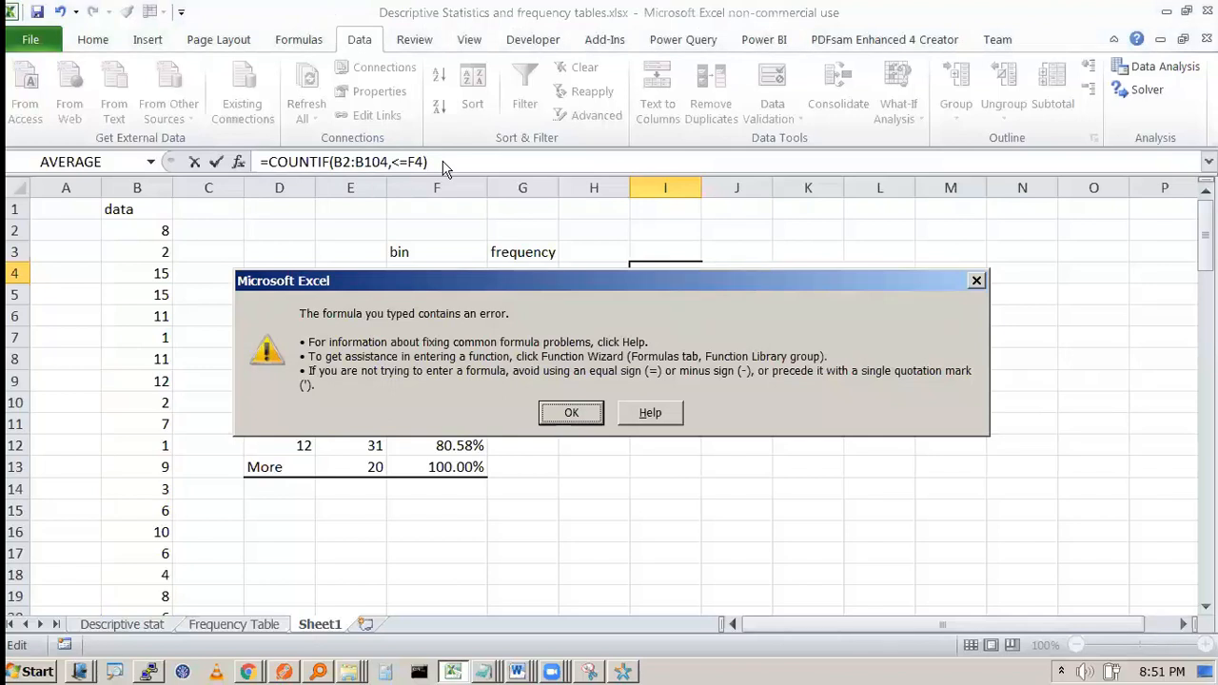
# Step: Fix the criterion to "<=8" in quotes so I4 returns 52
pyautogui.press('Return')
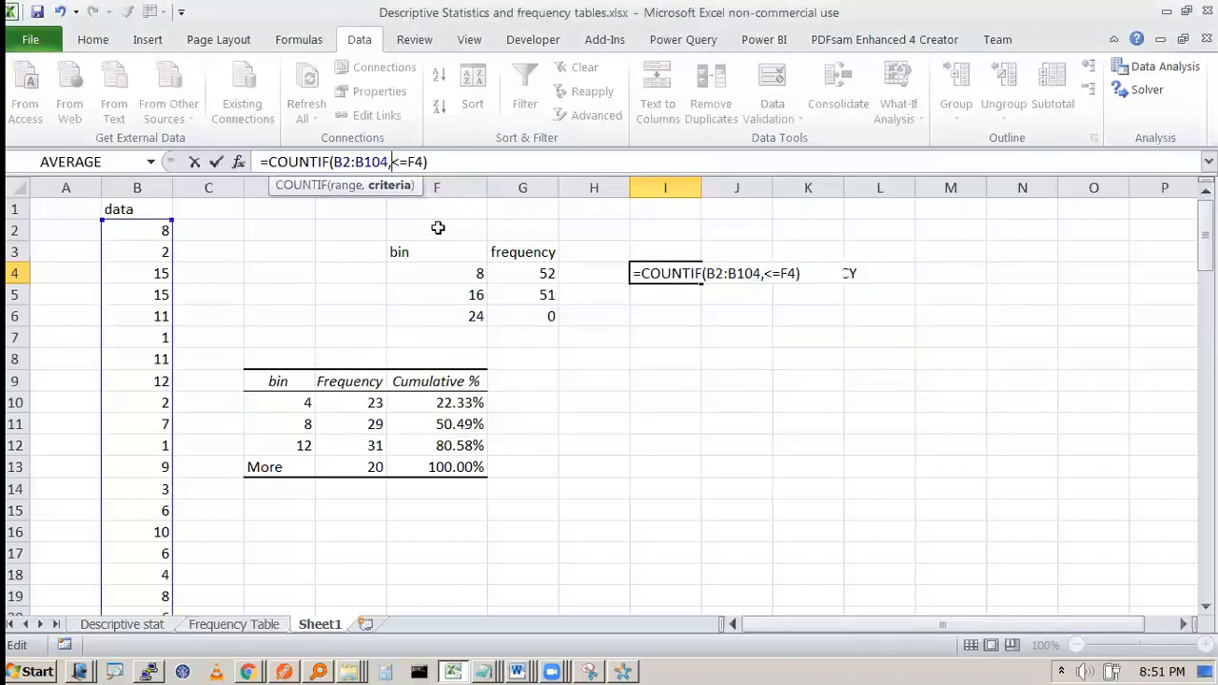
pyautogui.doubleClick(419, 162)
pyautogui.write('8')
pyautogui.press('Return')
pyautogui.press('Return')
pyautogui.write('"')
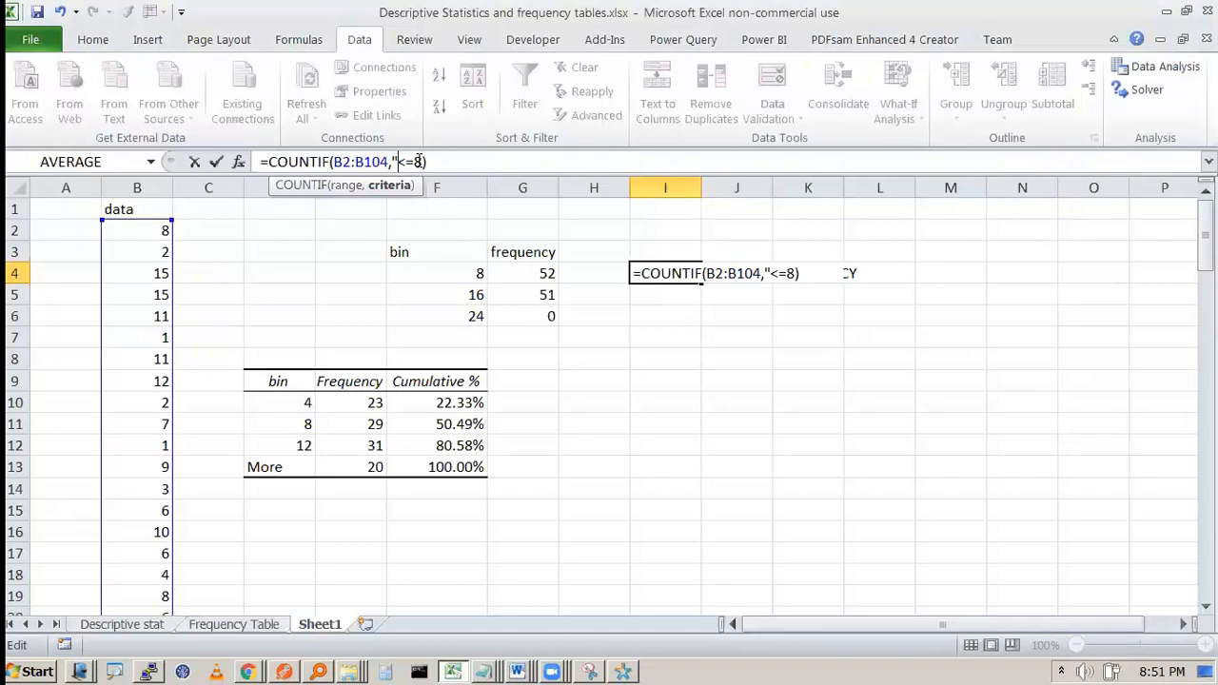
pyautogui.write('"')
pyautogui.press('Return')
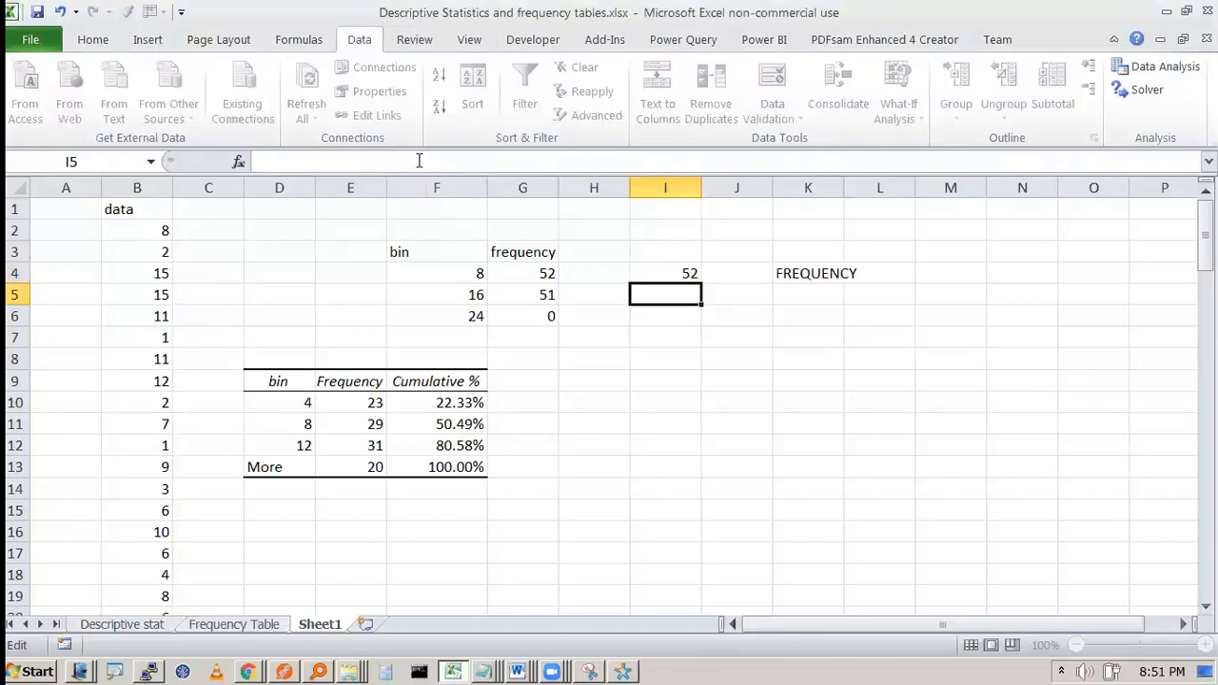
pyautogui.press('Up')
# Step: Change I4's criterion from 8 to F4, giving "<=F4" and a result of 0
pyautogui.press('Right')
pyautogui.press('Left')
pyautogui.press('F2')
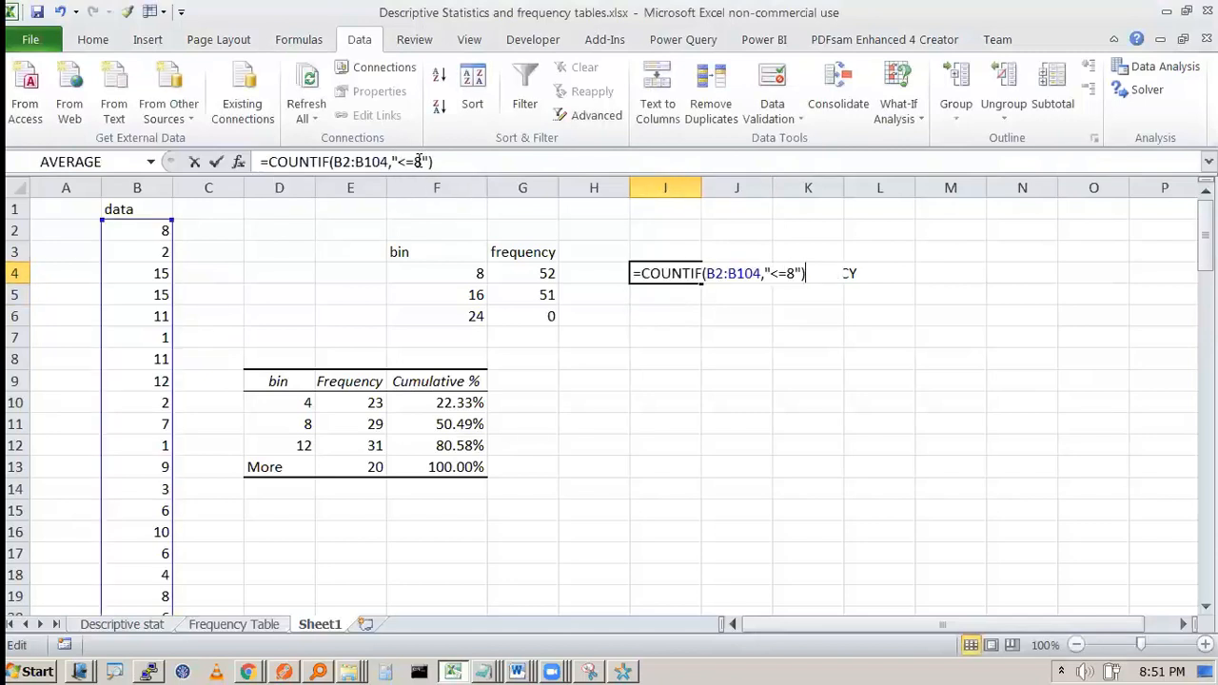
pyautogui.click(786, 270)
pyautogui.press('Delete')
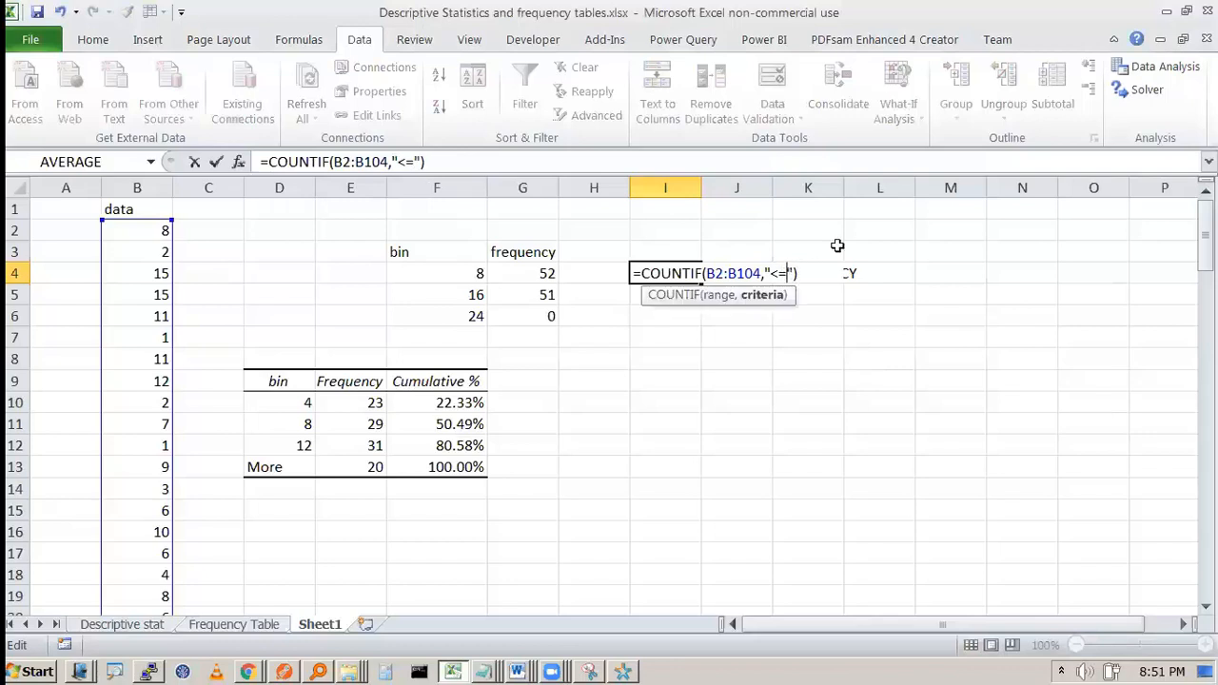
pyautogui.click(476, 276)
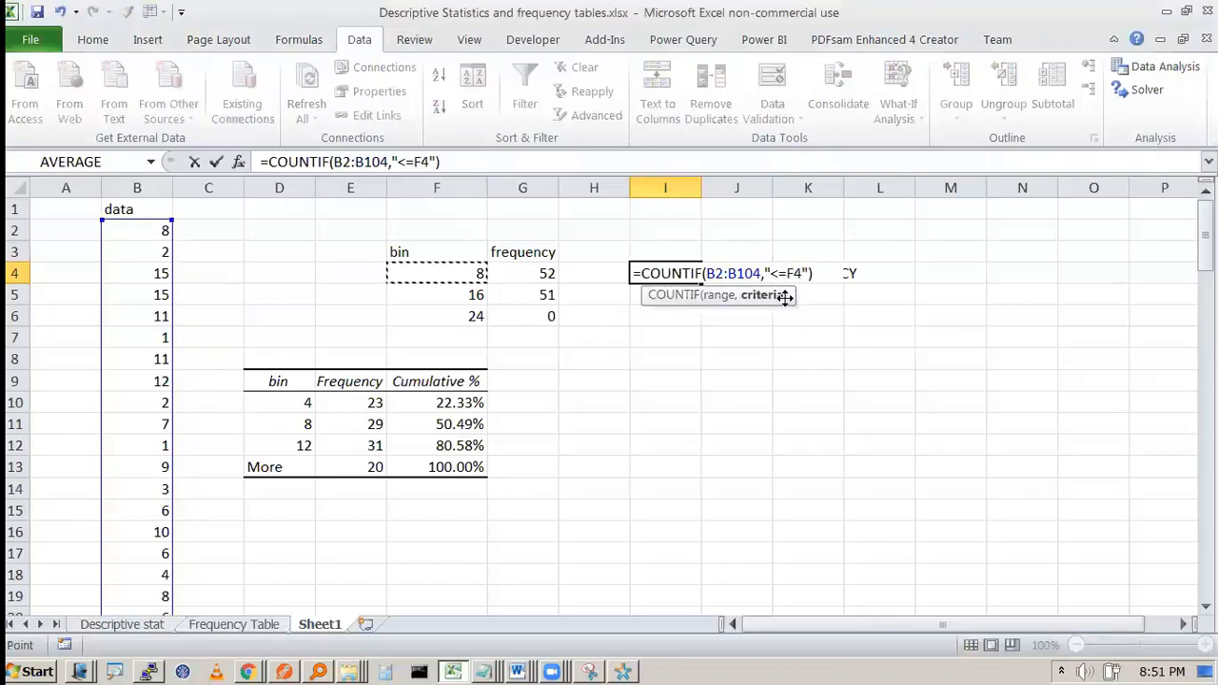
pyautogui.press('Return')
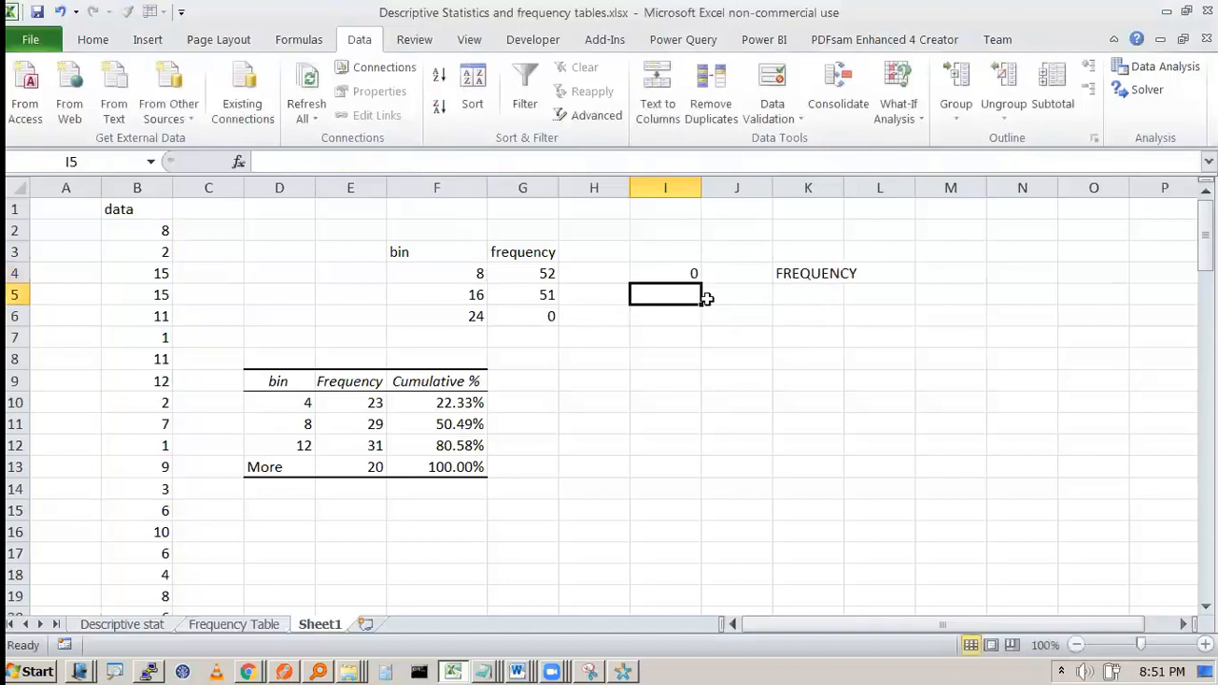
pyautogui.doubleClick(672, 273)
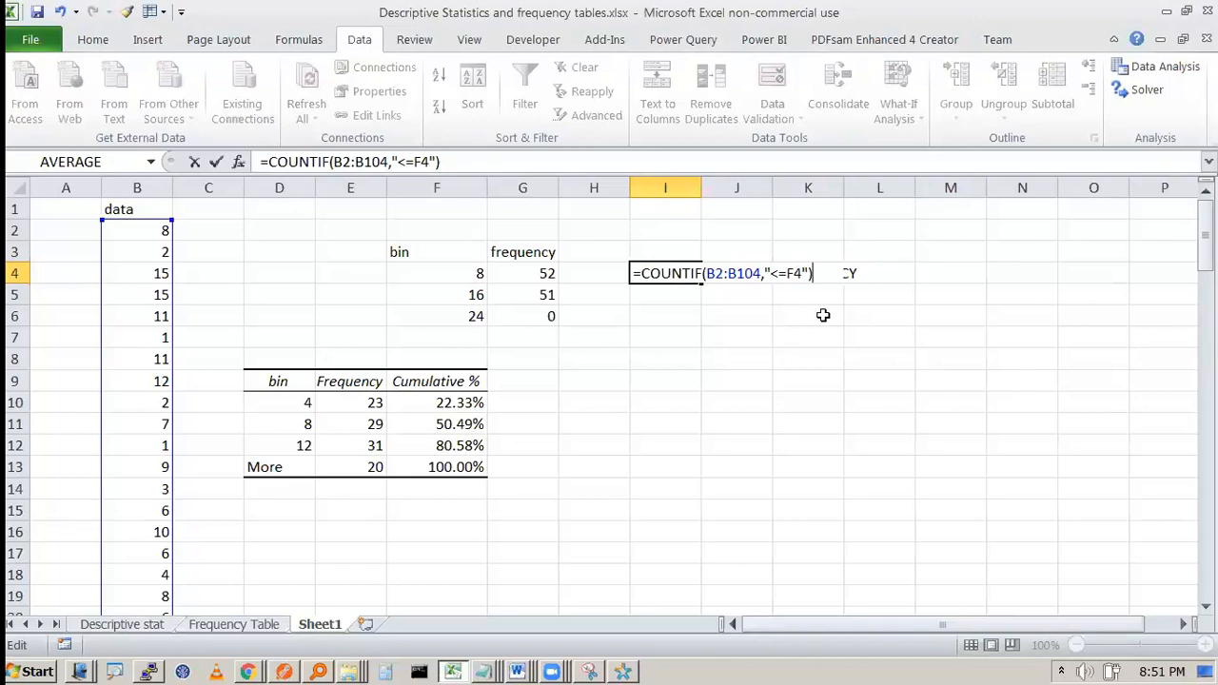
pyautogui.press('Escape')
# Step: Delete the FREQUENCY label from cell K4
pyautogui.click(818, 273)
pyautogui.press('Delete')
pyautogui.click(980, 224)
# Step: In Notepad, write 'CONCATENATION : JOINING OF STRING' with '&' on the next line
pyautogui.hotkey('alt', 'Tab')
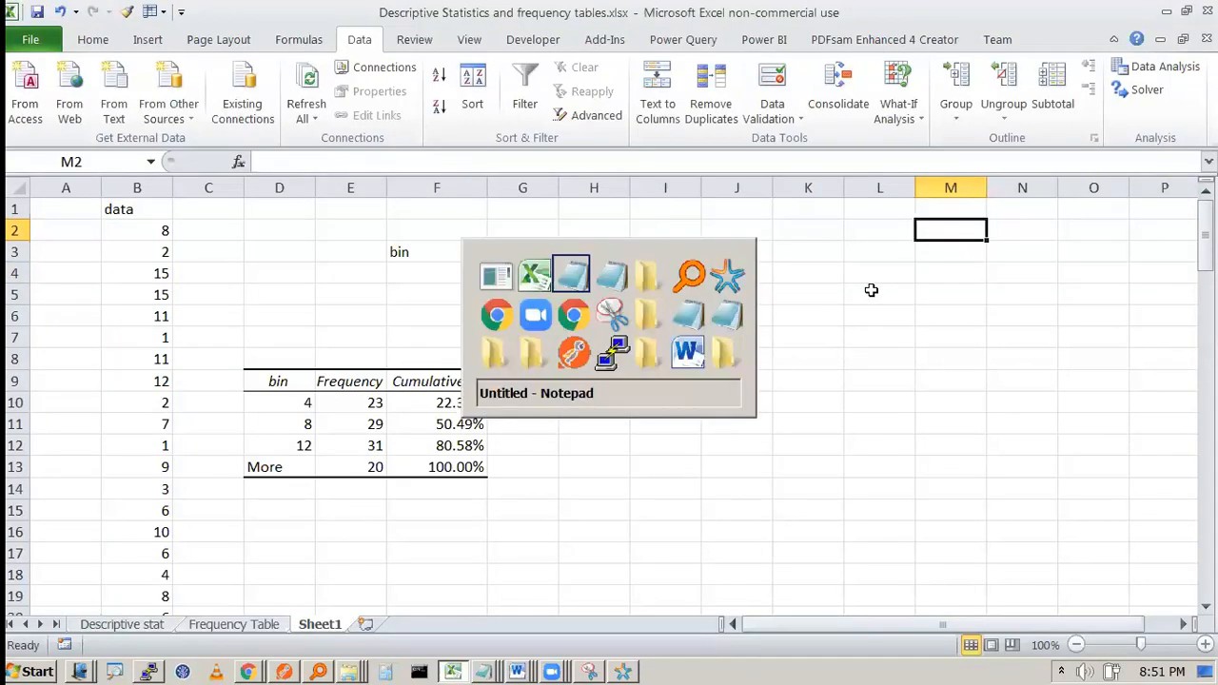
pyautogui.write('C')
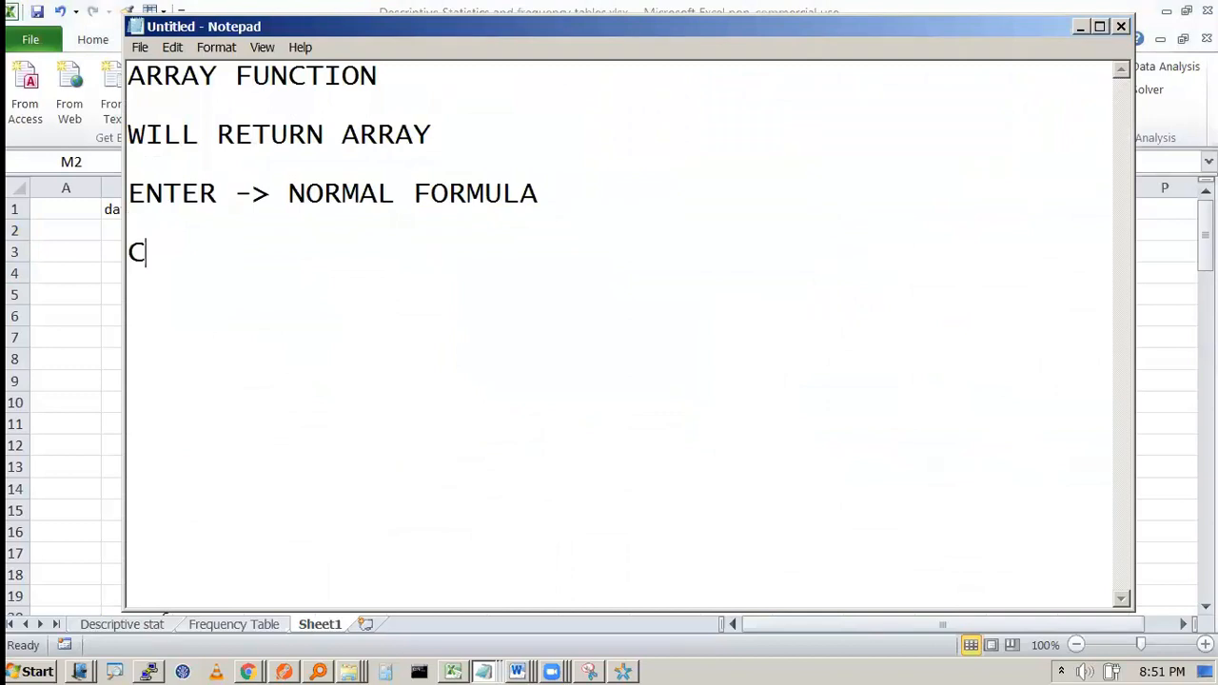
pyautogui.write('ONCATENAT')
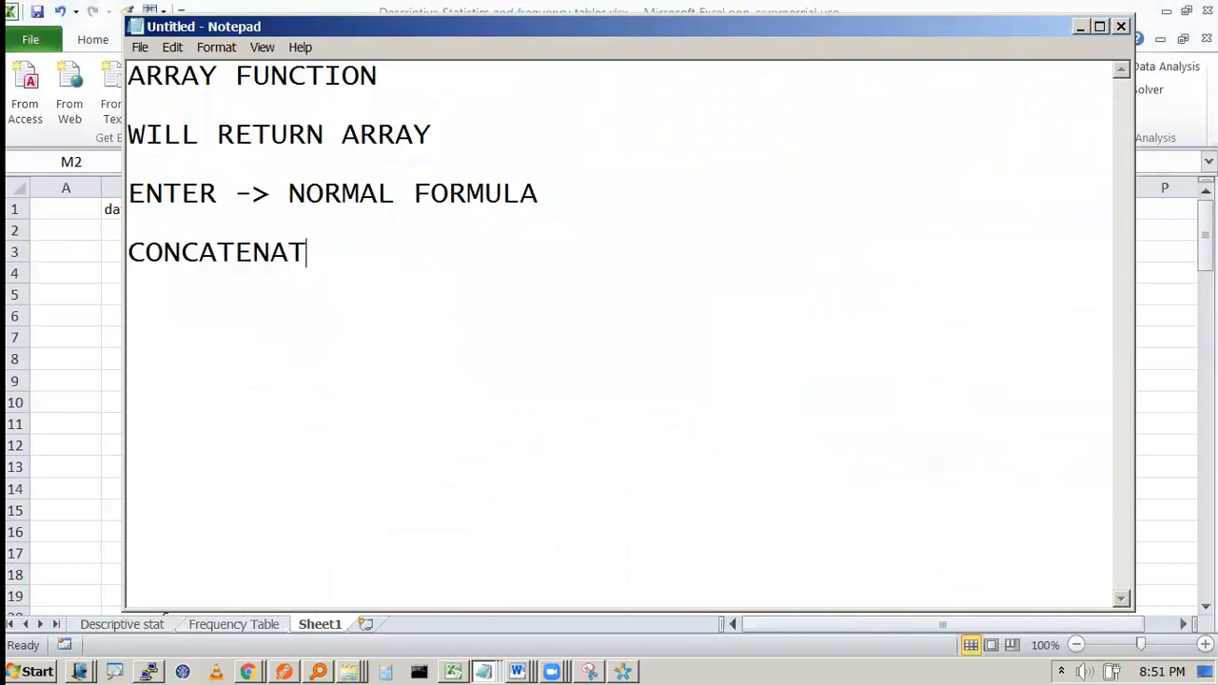
pyautogui.write('ION : ')
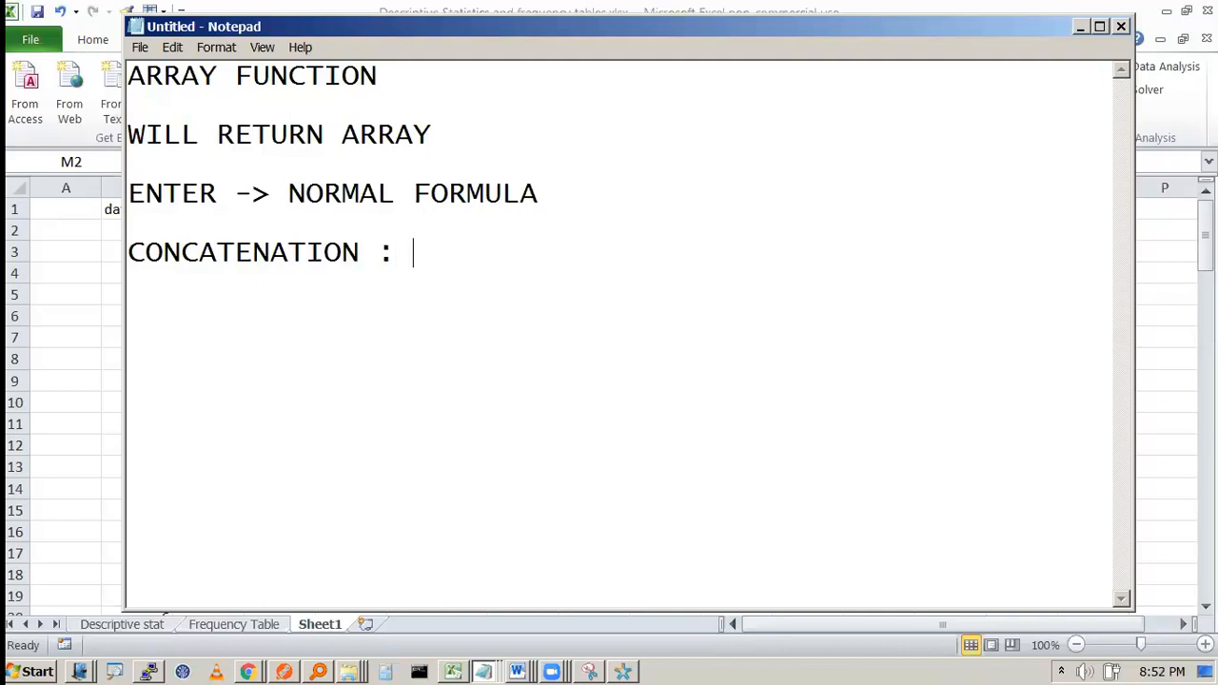
pyautogui.write('JOIN')
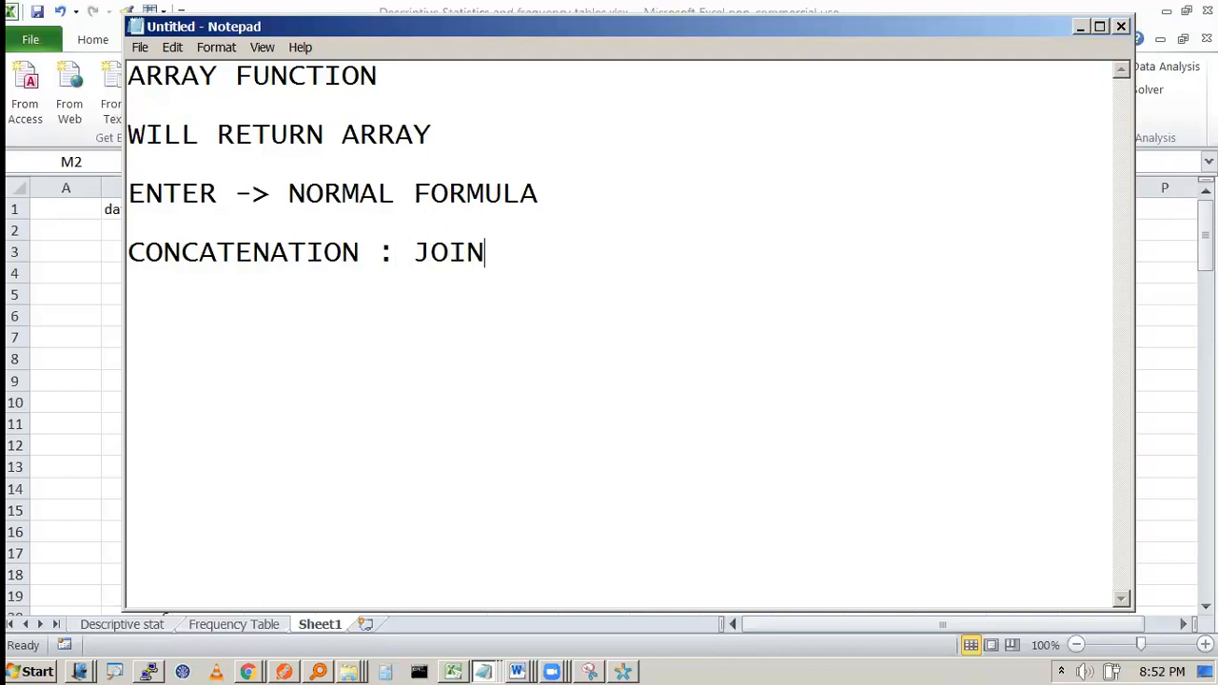
pyautogui.write('ING OF STRING')
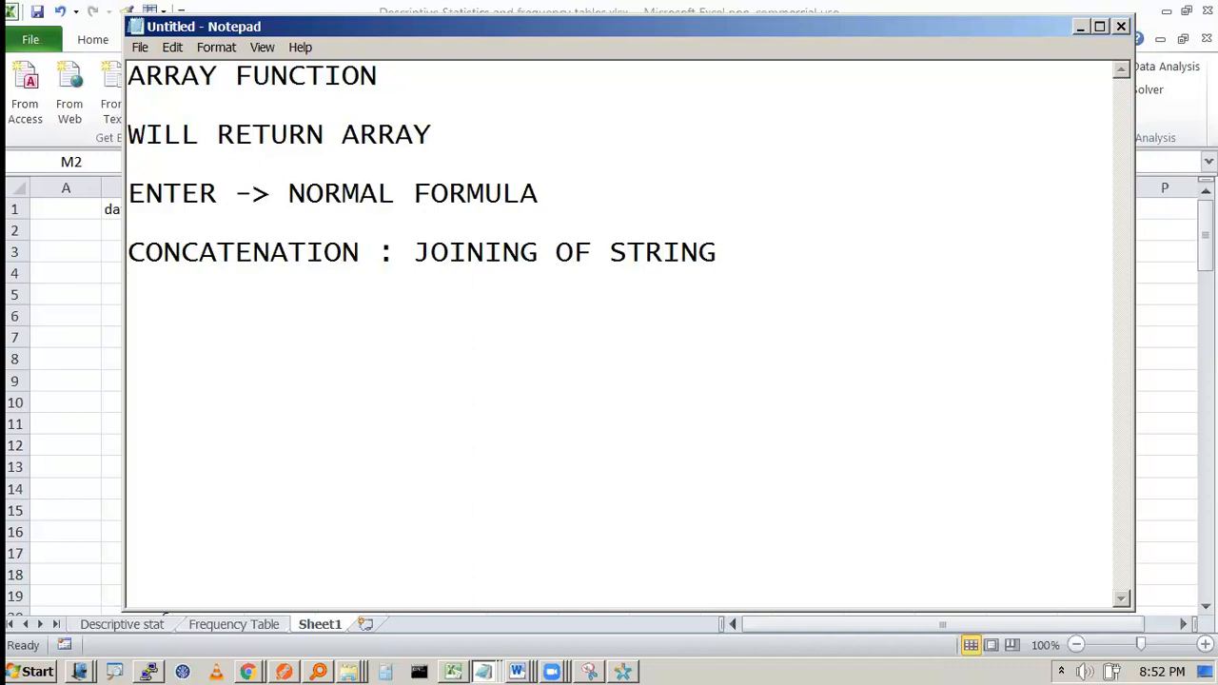
pyautogui.press('Return')
pyautogui.write('&')
# Step: Enter INDIA, IS and GREAT into cells K5, L5 and M5
pyautogui.hotkey('alt', 'Tab')
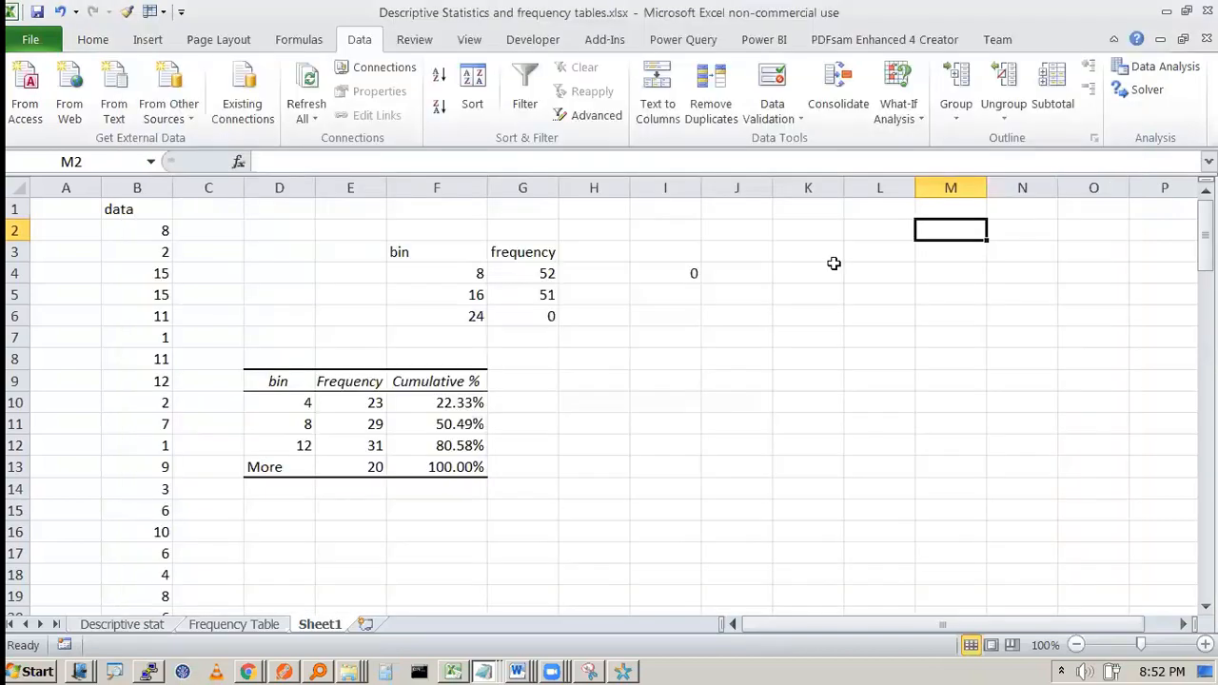
pyautogui.doubleClick(841, 299)
pyautogui.write('INDIA')
pyautogui.press('Tab')
pyautogui.write('IS')
pyautogui.press('Tab')
pyautogui.write('GREAT')
pyautogui.press('Return')
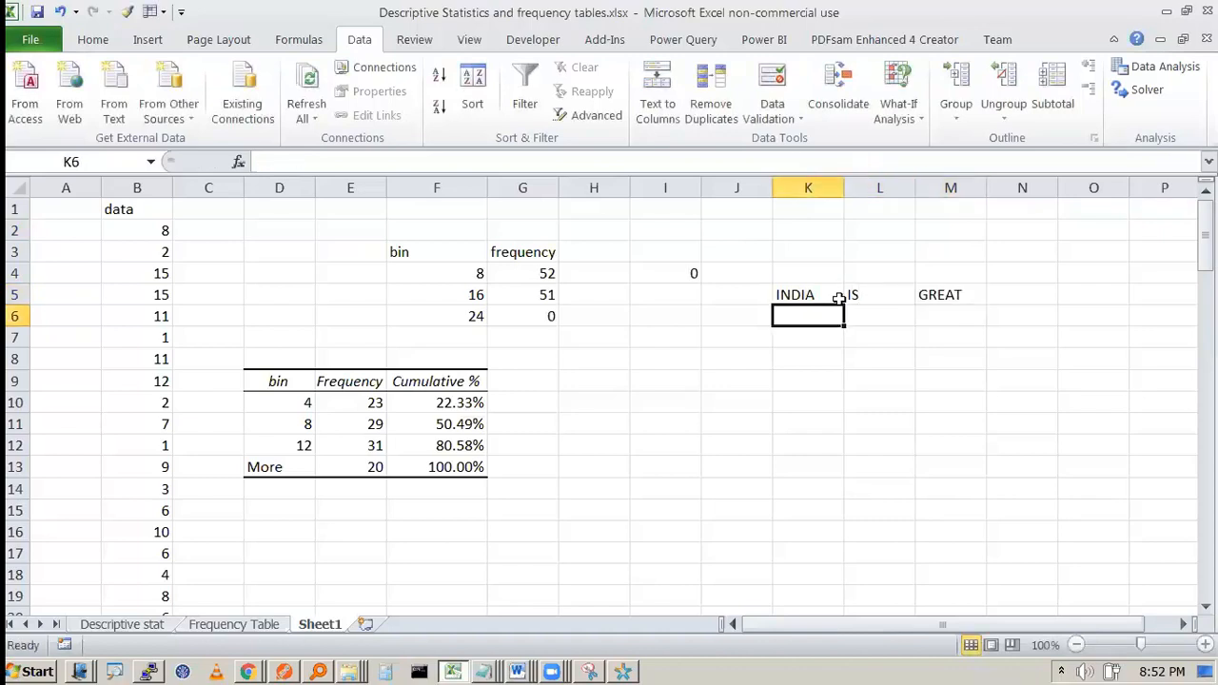
# Step: Enter =K5&L5&M5 in K7 to join the three words
pyautogui.click(821, 340)
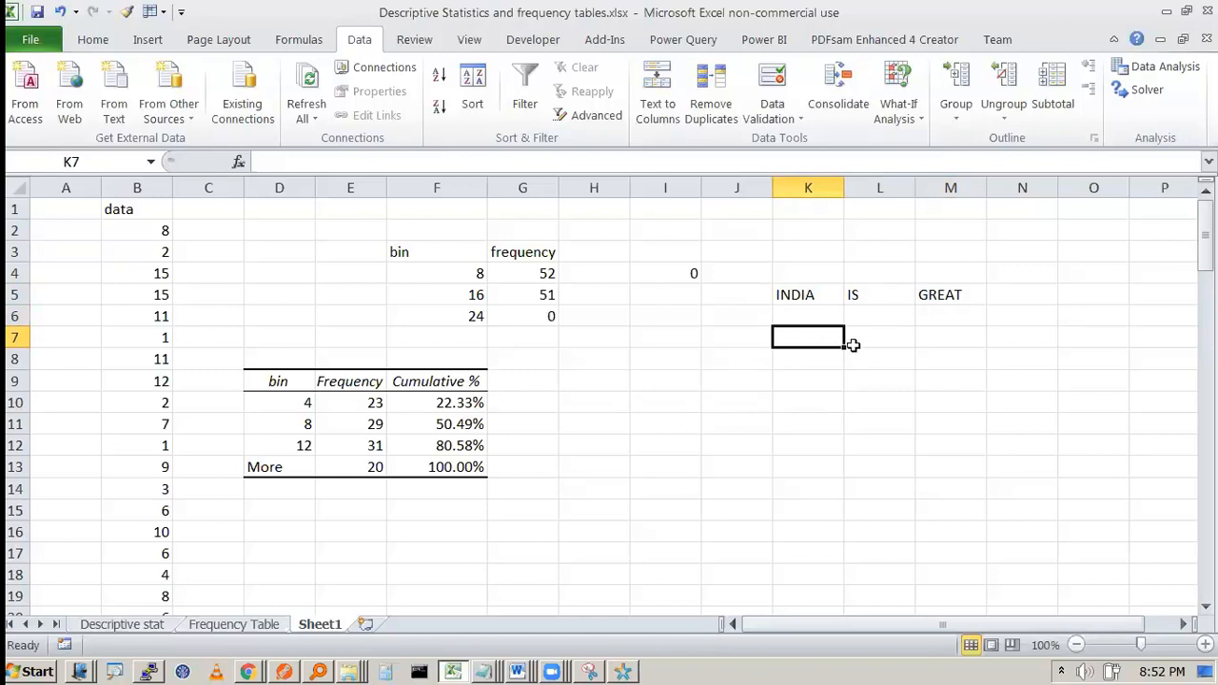
pyautogui.write('=')
pyautogui.press('Up')
pyautogui.press('Up')
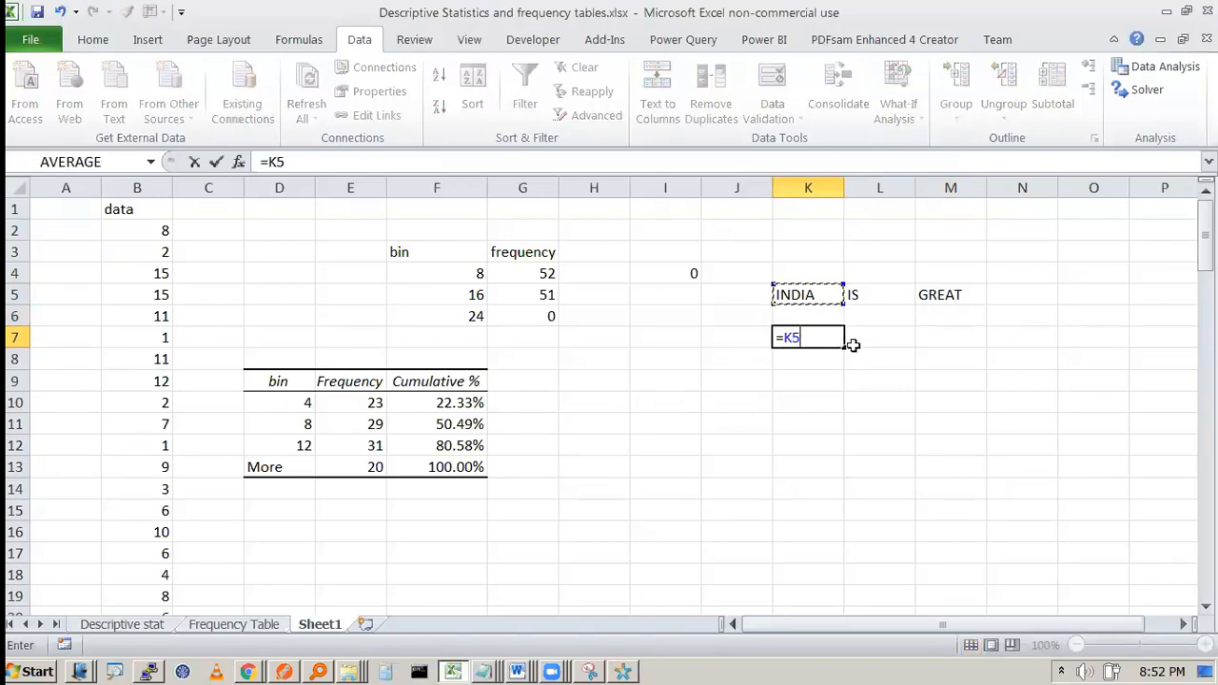
pyautogui.write('&')
pyautogui.click(866, 287)
pyautogui.write('&')
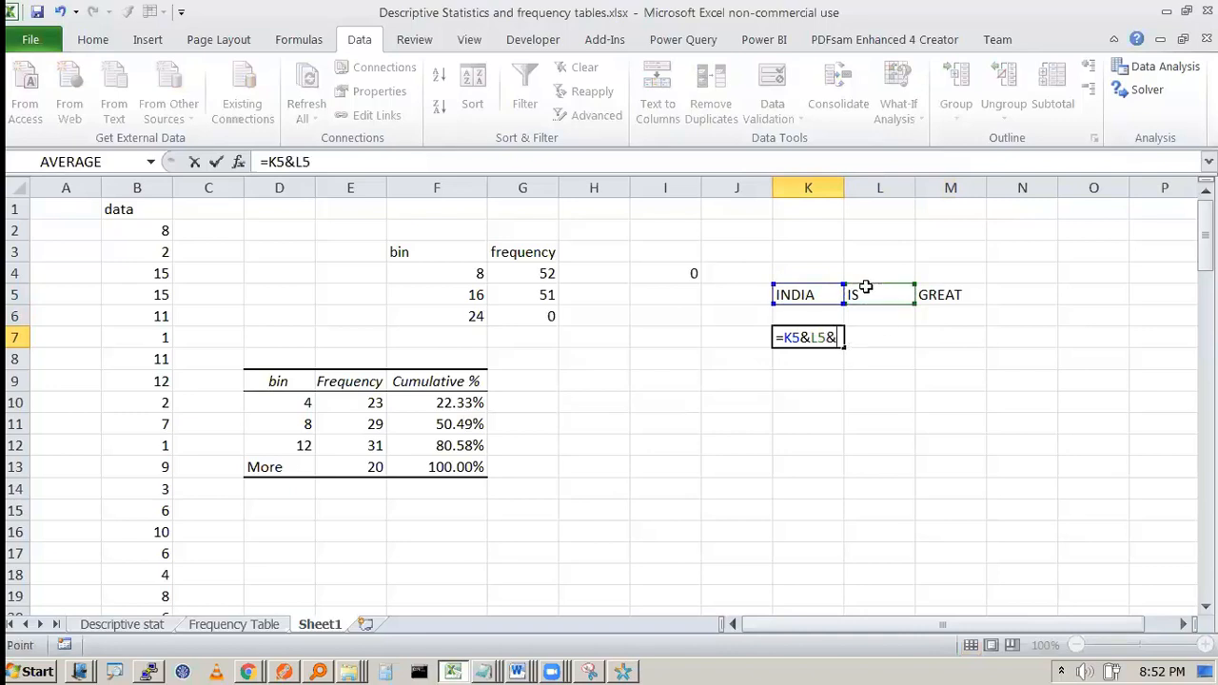
pyautogui.click(924, 291)
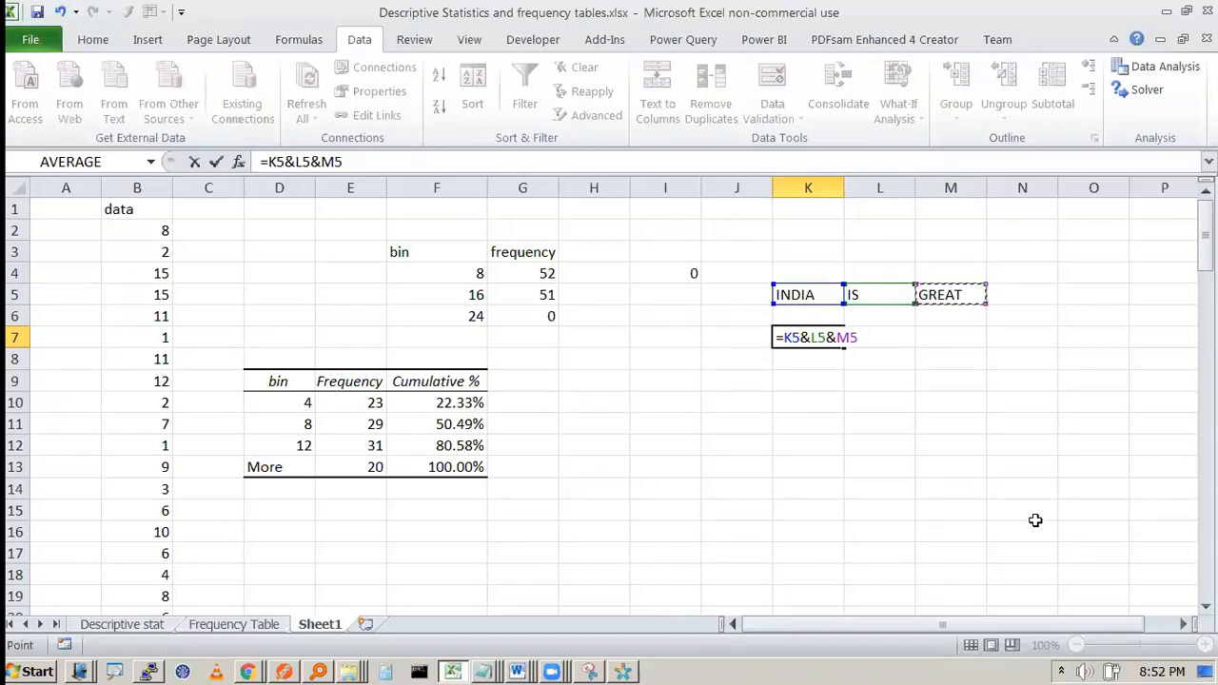
pyautogui.press('Return')
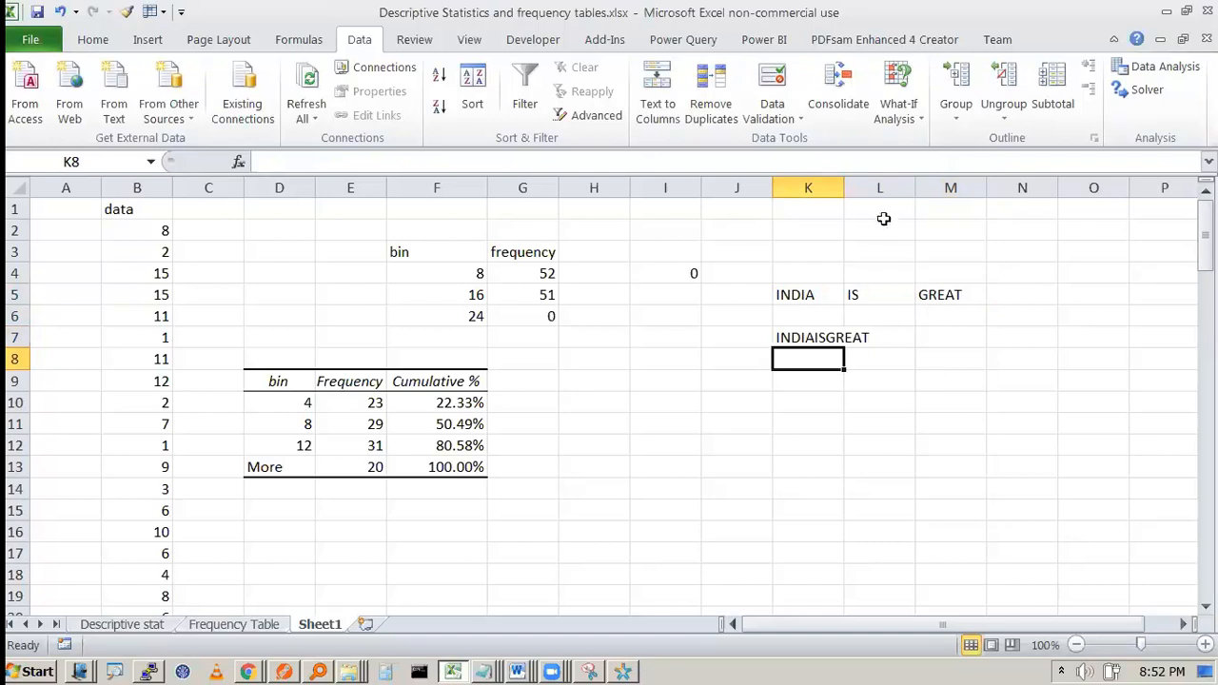
# Step: Widen column K so the joined text fits and review cells K5:M5
pyautogui.click(838, 182)
pyautogui.click(850, 185)
pyautogui.moveTo(845, 185); pyautogui.dragTo(872, 283)
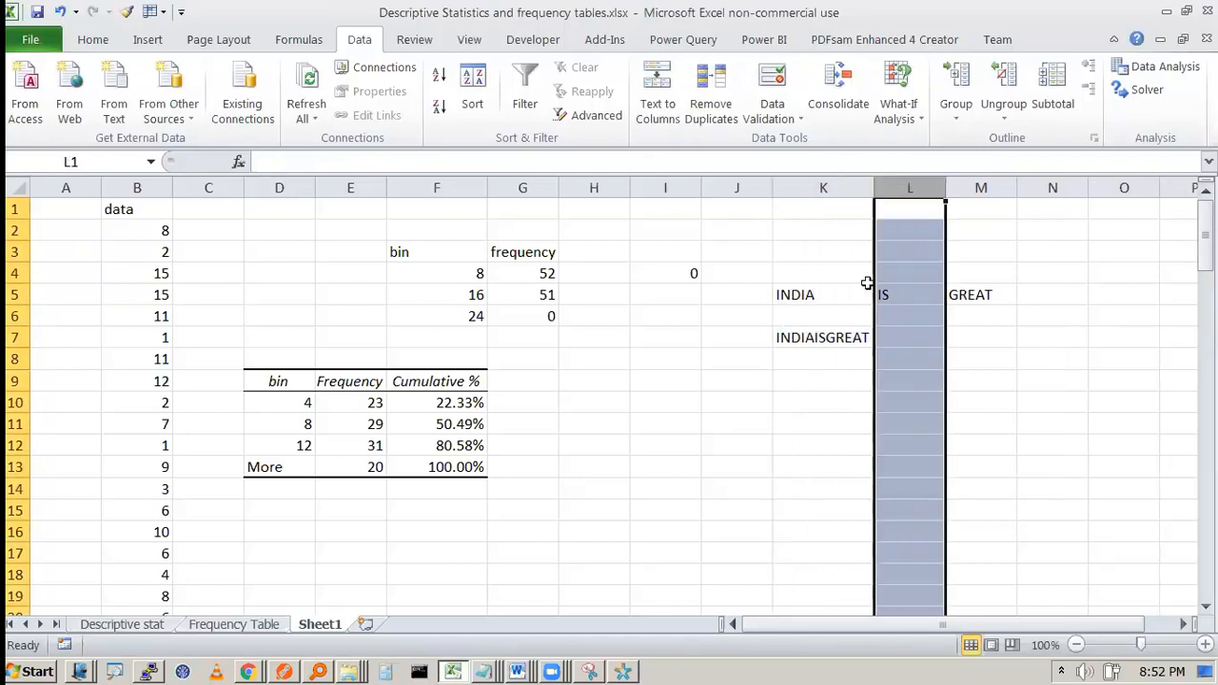
pyautogui.click(838, 315)
pyautogui.click(829, 337)
pyautogui.click(845, 300)
pyautogui.press('Right')
pyautogui.press('Right')
pyautogui.press('Right')
pyautogui.click(837, 297)
# Step: Insert a quoted space " " between K5 and L5 in K7's formula
pyautogui.click(795, 335)
pyautogui.doubleClick(807, 337)
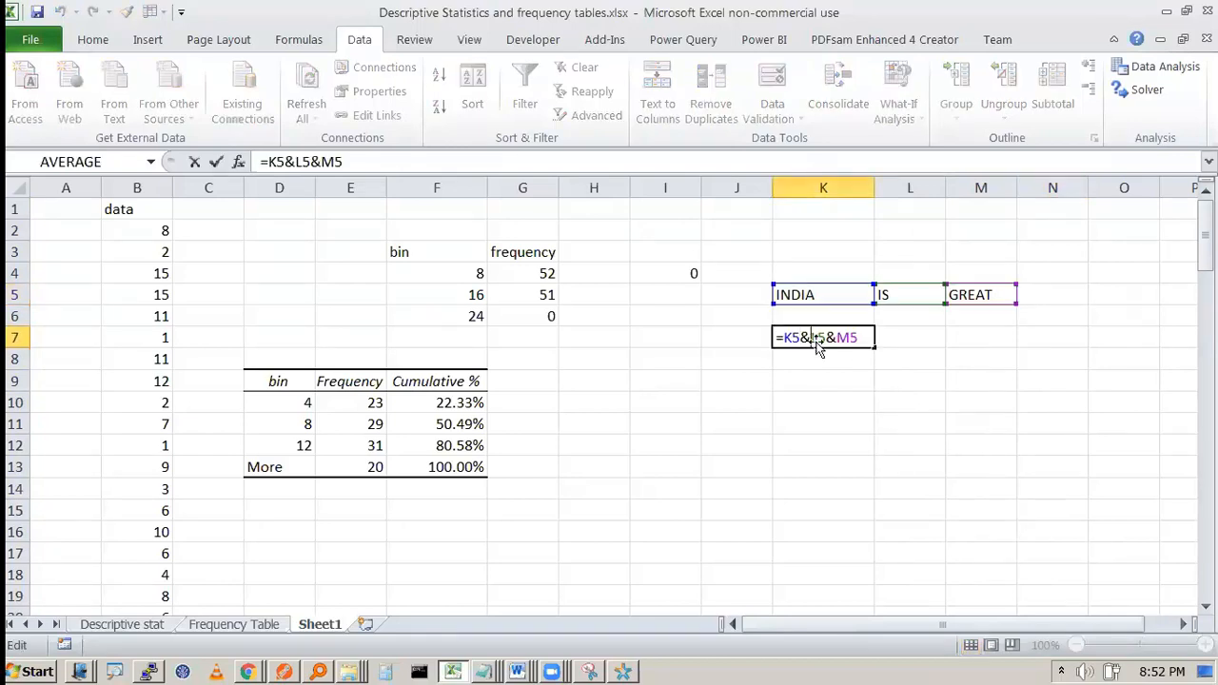
pyautogui.write('" "')
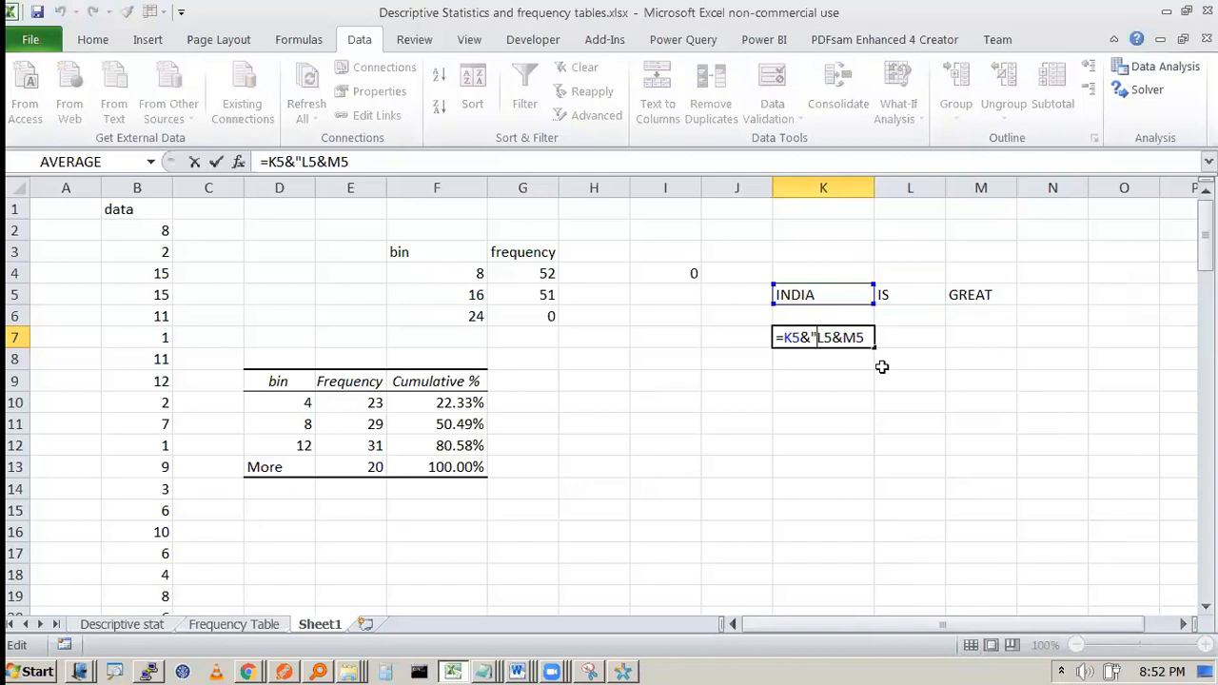
pyautogui.write('&')
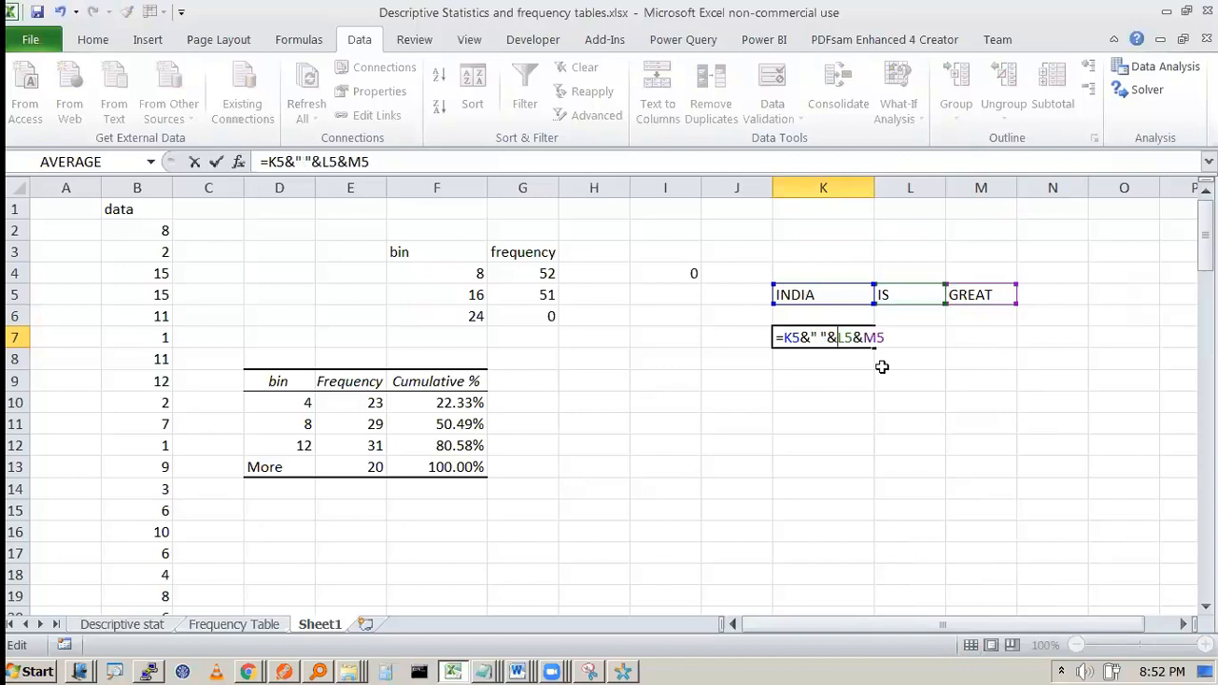
pyautogui.press('Return')
# Step: Add a second quoted space before M5, making K7 =K5&" "&L5&" "&M5
pyautogui.press('Up')
pyautogui.press('F2')
pyautogui.press('Left')
pyautogui.hotkey('shift', 'Right')
pyautogui.hotkey('shift', 'Right')
pyautogui.hotkey('shift', 'Right')
pyautogui.hotkey('ctrl', 'c')
pyautogui.press('Right')
pyautogui.hotkey('ctrl', 'v')
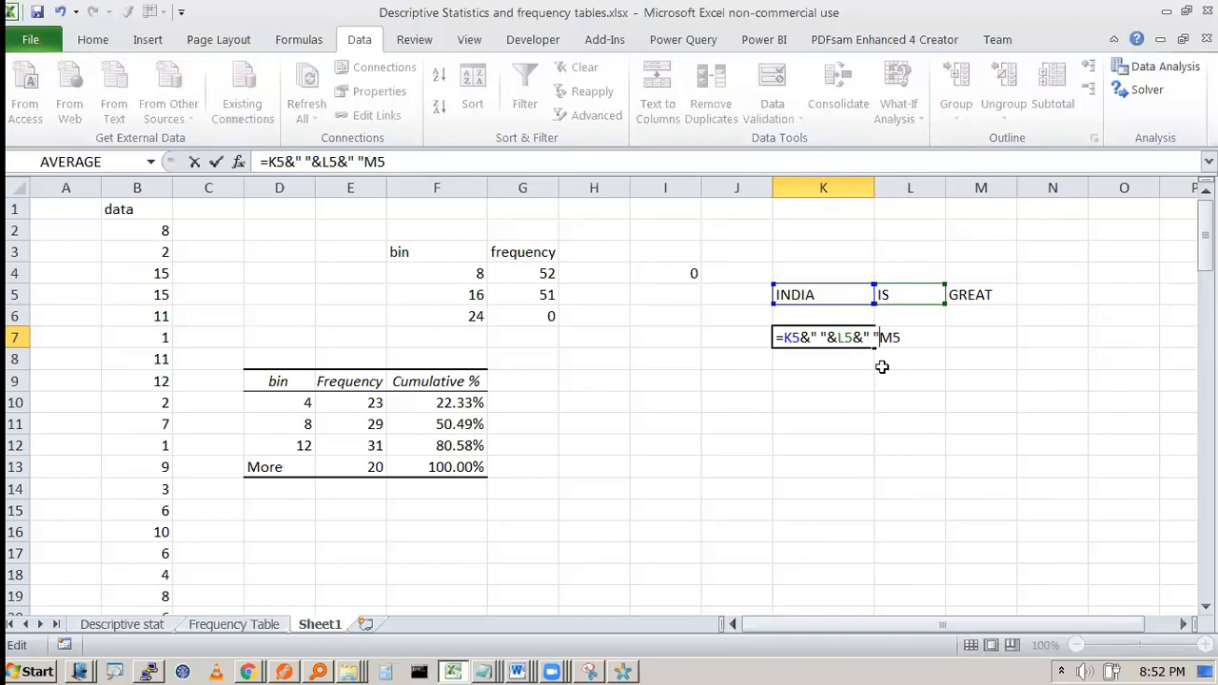
pyautogui.write('&')
pyautogui.hotkey('ctrl', 'Return')
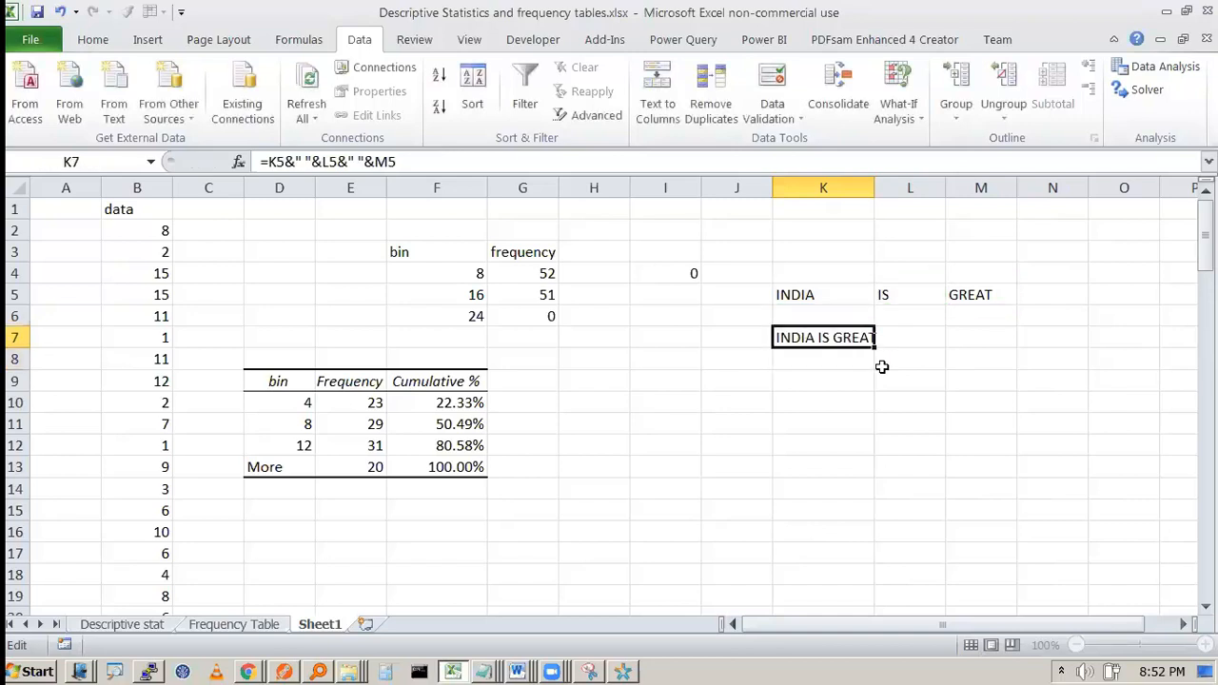
pyautogui.press('F2')
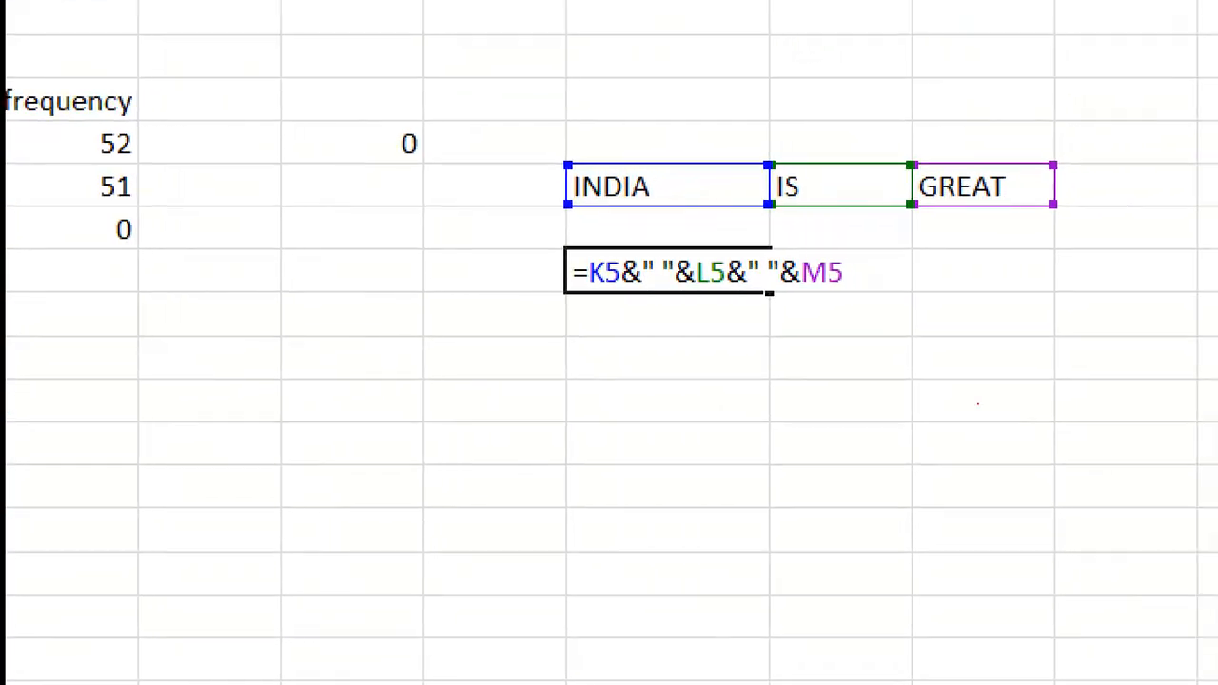
pyautogui.moveTo(605, 295)
pyautogui.mouseDown()
pyautogui.moveTo(423, 249)
pyautogui.moveTo(542, 178)
pyautogui.mouseUp()
pyautogui.moveTo(630, 295)
pyautogui.mouseDown()
pyautogui.moveTo(634, 360)
pyautogui.moveTo(637, 306)
pyautogui.moveTo(657, 309)
pyautogui.moveTo(668, 282)
pyautogui.moveTo(686, 342)
pyautogui.mouseUp()
pyautogui.moveTo(671, 306)
pyautogui.mouseDown()
pyautogui.moveTo(686, 295)
pyautogui.moveTo(702, 306)
pyautogui.mouseUp()
pyautogui.moveTo(787, 211); pyautogui.dragTo(824, 200)
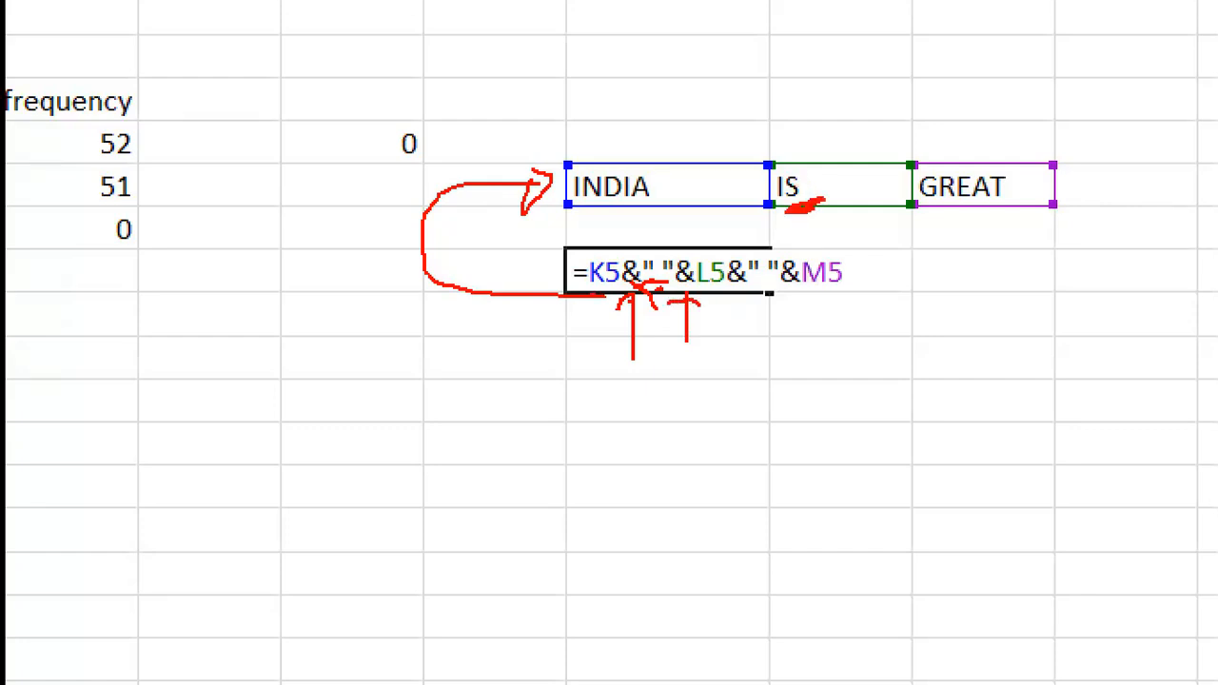
pyautogui.moveTo(716, 299)
pyautogui.mouseDown()
pyautogui.moveTo(729, 292)
pyautogui.moveTo(740, 320)
pyautogui.moveTo(772, 291)
pyautogui.mouseUp()
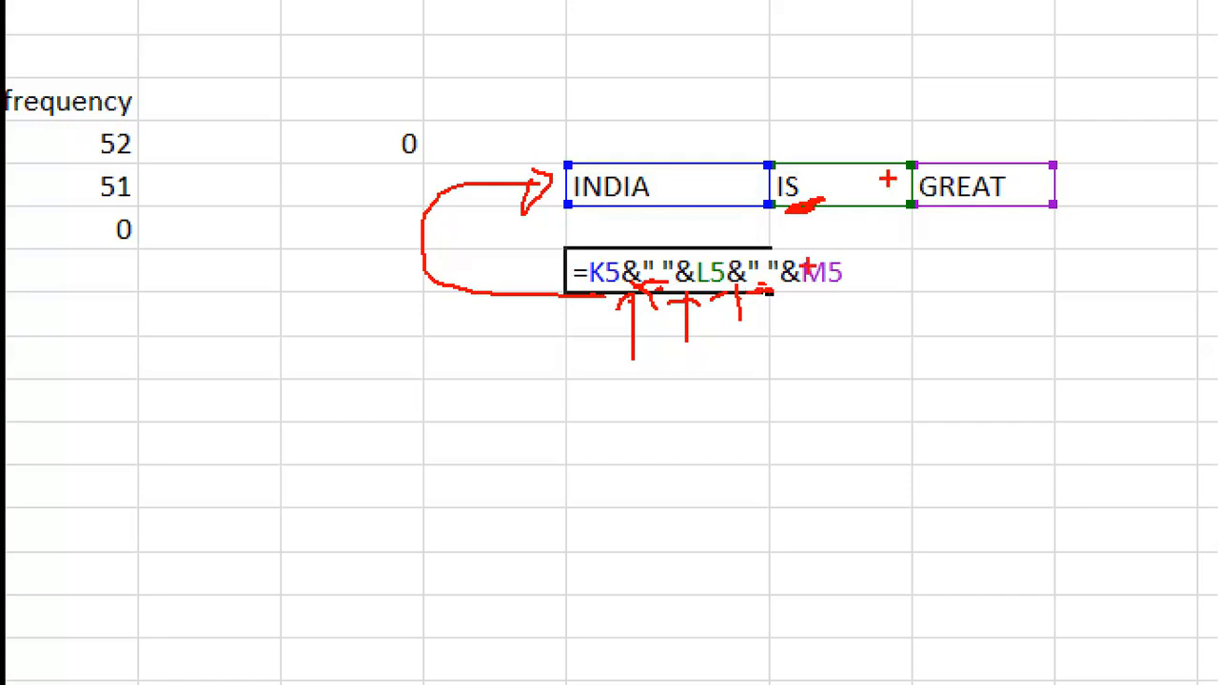
pyautogui.click(791, 289)
pyautogui.moveTo(824, 299); pyautogui.dragTo(855, 298)
# Step: Autofit column K to the INDIA IS GREAT text
pyautogui.press('Escape')
pyautogui.press('Escape')
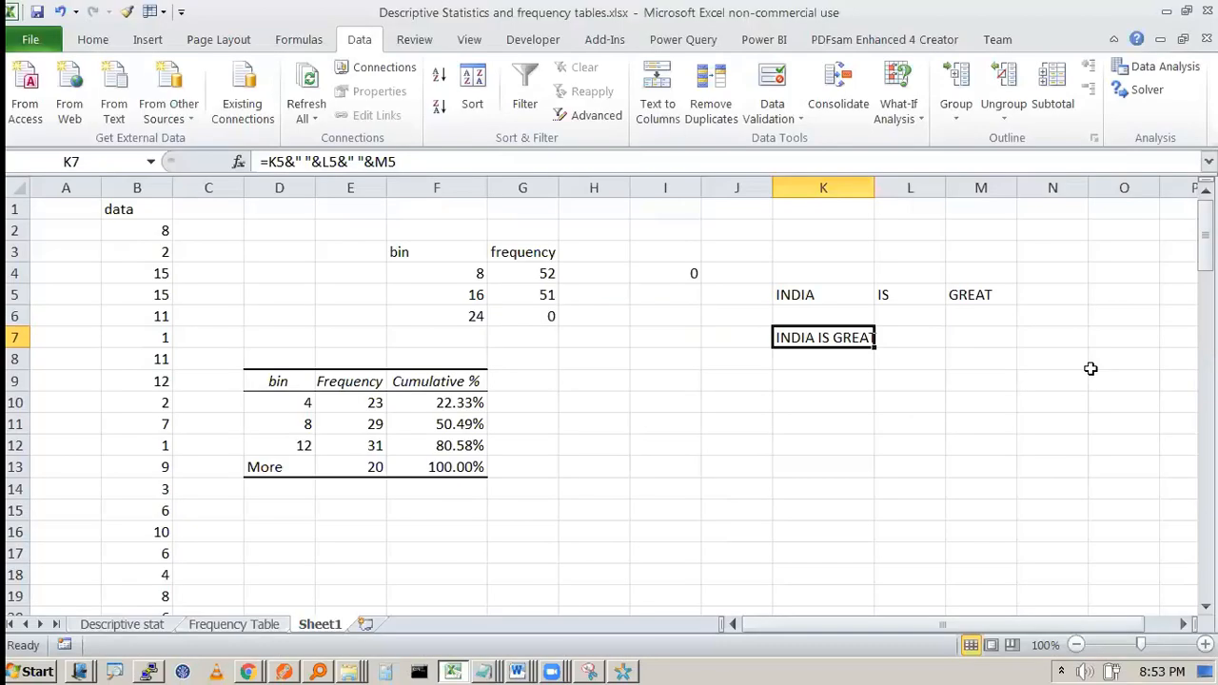
pyautogui.doubleClick(875, 188)
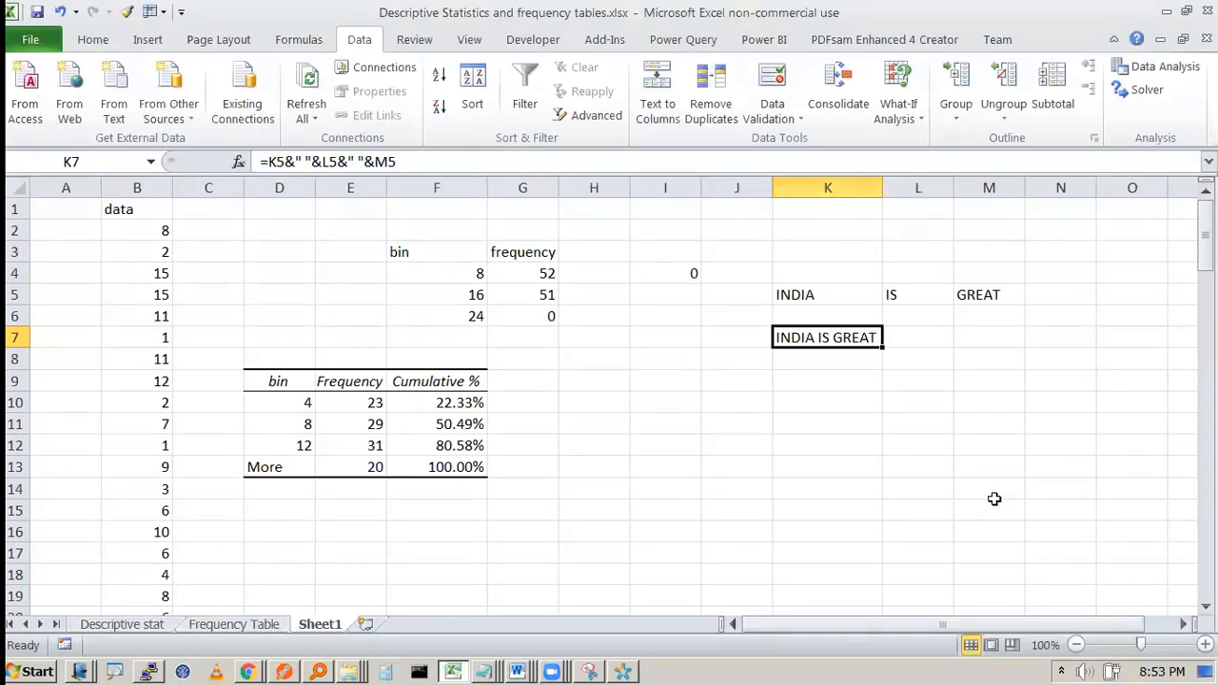
pyautogui.click(739, 384)
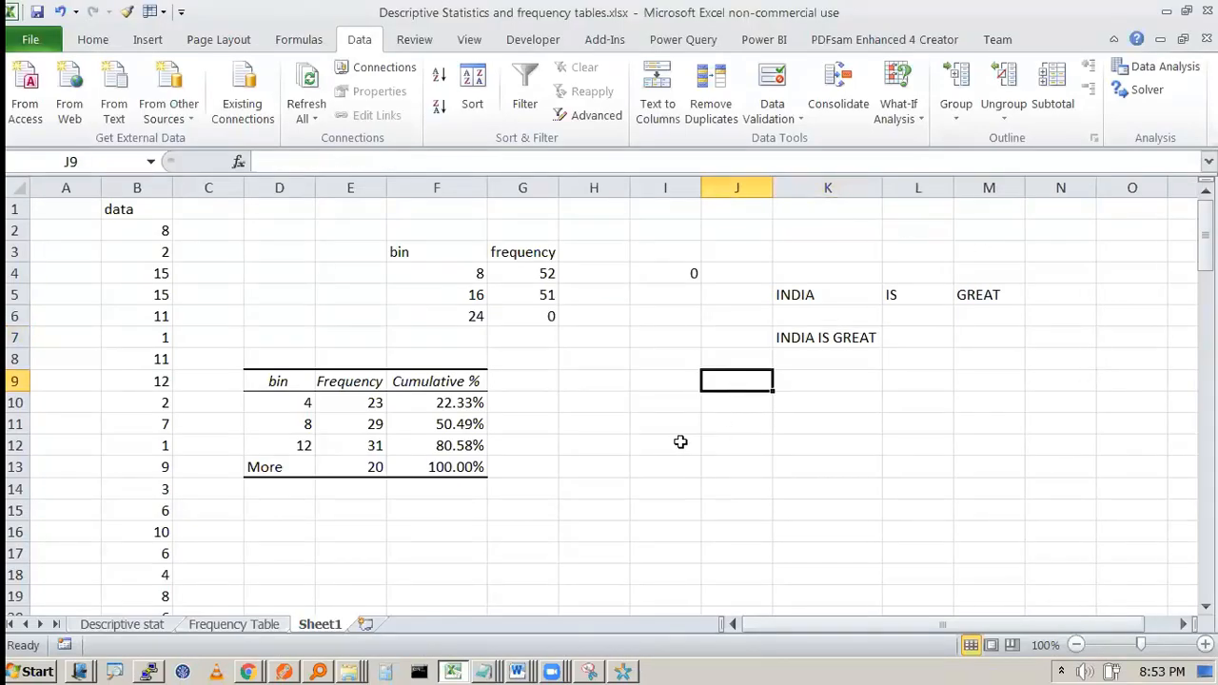
# Step: Remove the F4 reference from inside I4's quoted "<=F4" criterion
pyautogui.click(709, 270)
pyautogui.doubleClick(675, 264)
pyautogui.moveTo(770, 273); pyautogui.dragTo(805, 273)
pyautogui.click(795, 273)
pyautogui.doubleClick(795, 273)
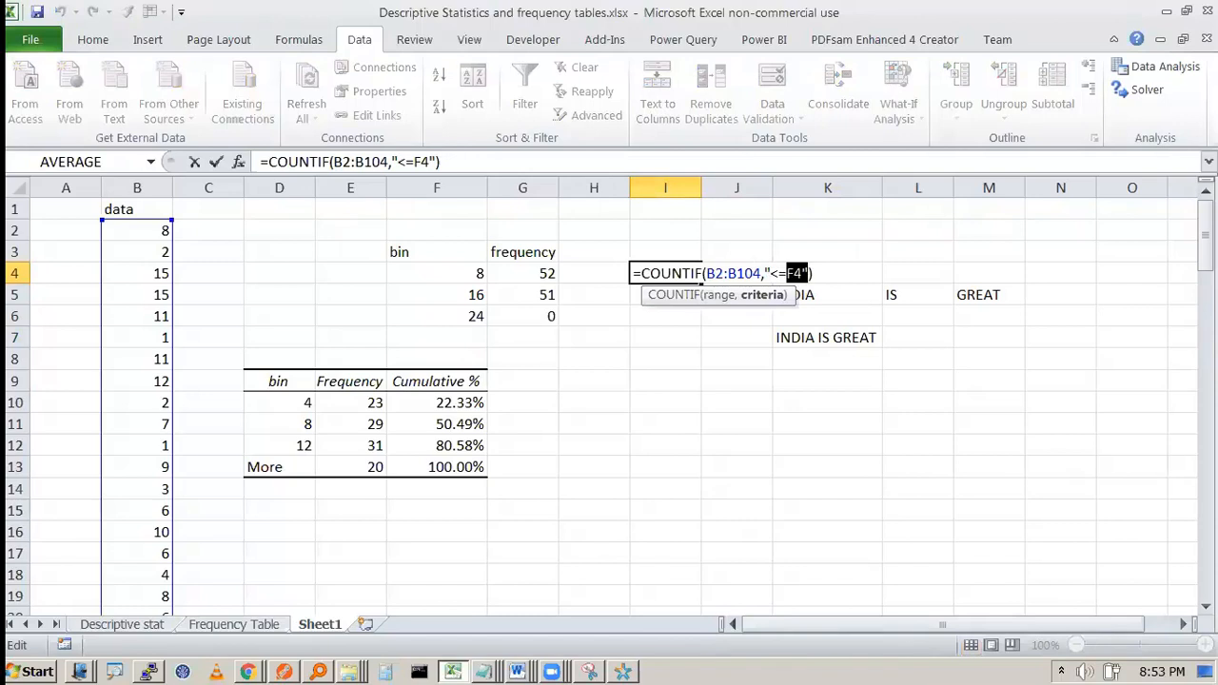
pyautogui.click(799, 273)
pyautogui.press('BackSpace')
pyautogui.press('BackSpace')
# Step: Append &F4 after "<=" so I4's COUNTIF returns 52
pyautogui.click(420, 163)
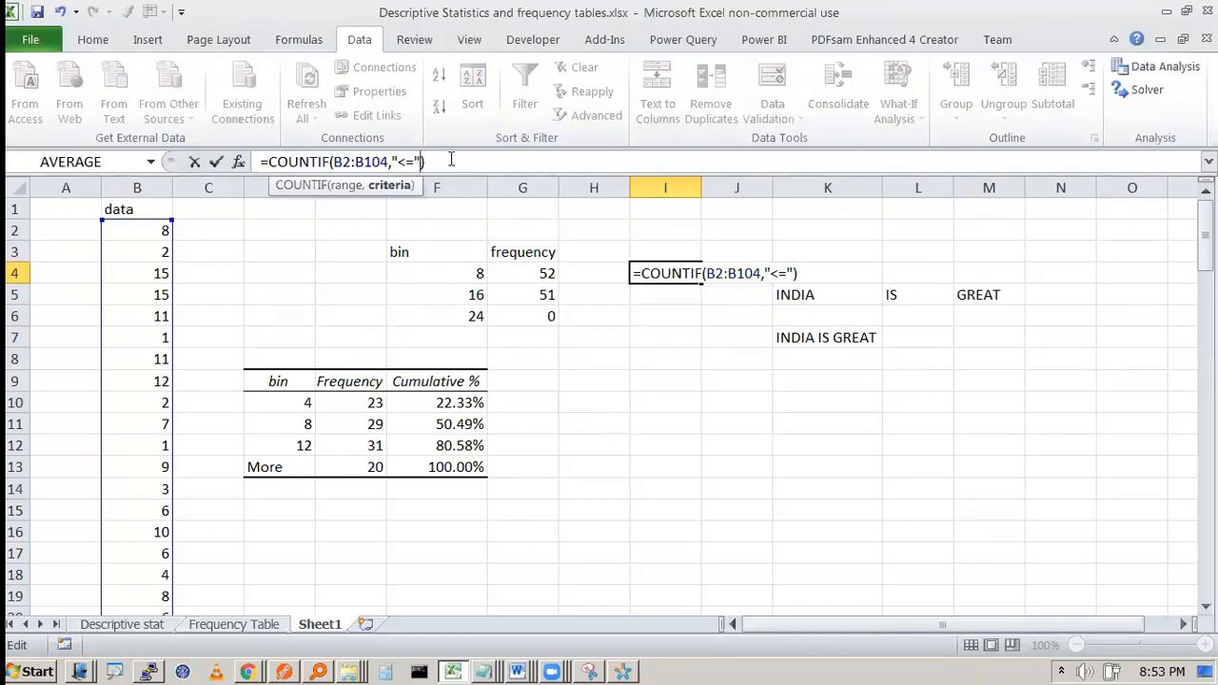
pyautogui.write('&')
pyautogui.click(455, 270)
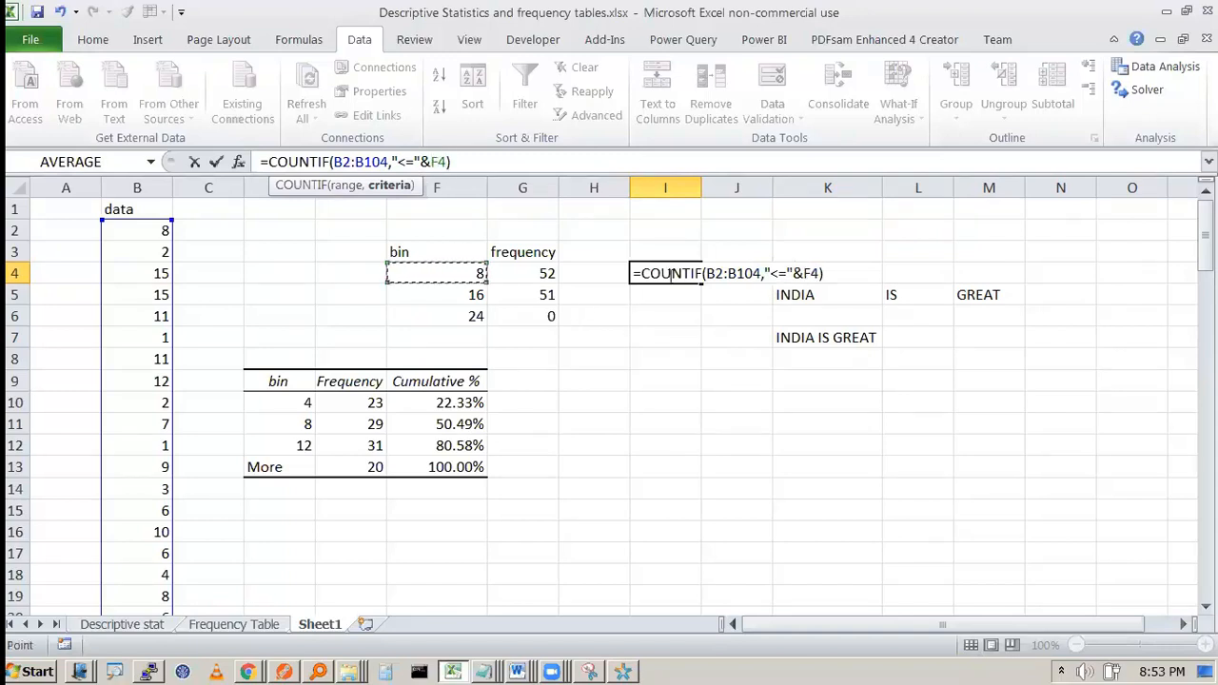
pyautogui.moveTo(401, 161); pyautogui.dragTo(447, 161)
pyautogui.click(442, 162)
pyautogui.click(527, 171)
pyautogui.press('Return')
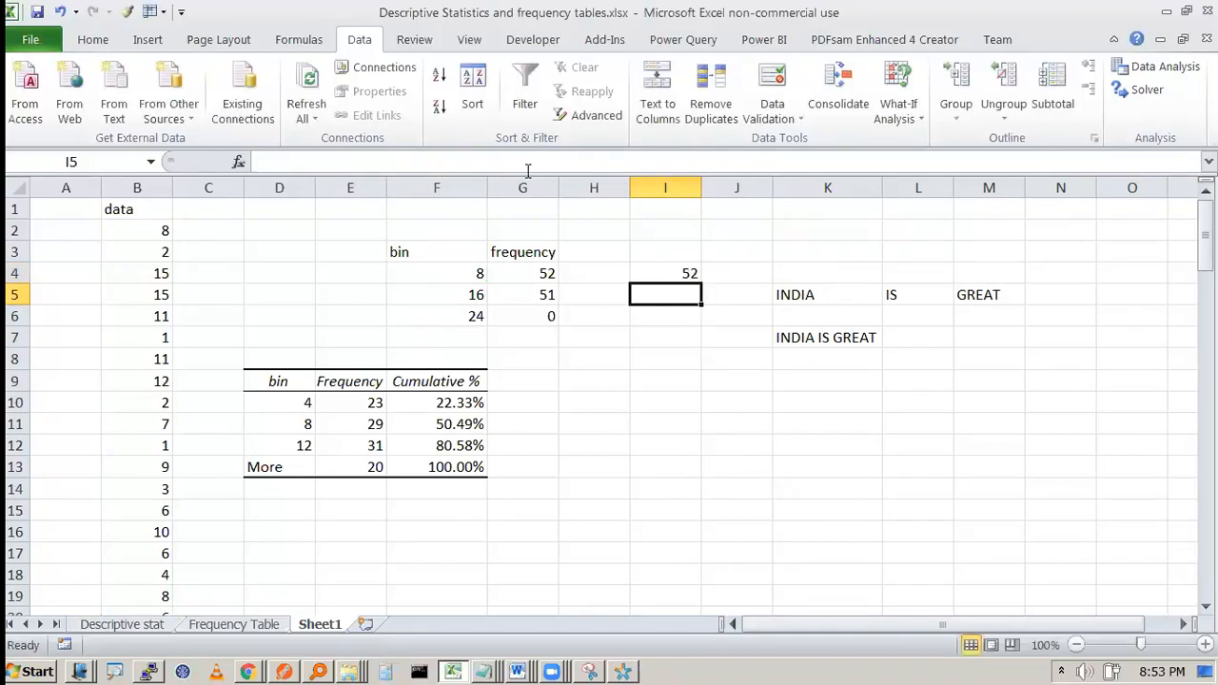
pyautogui.click(643, 280)
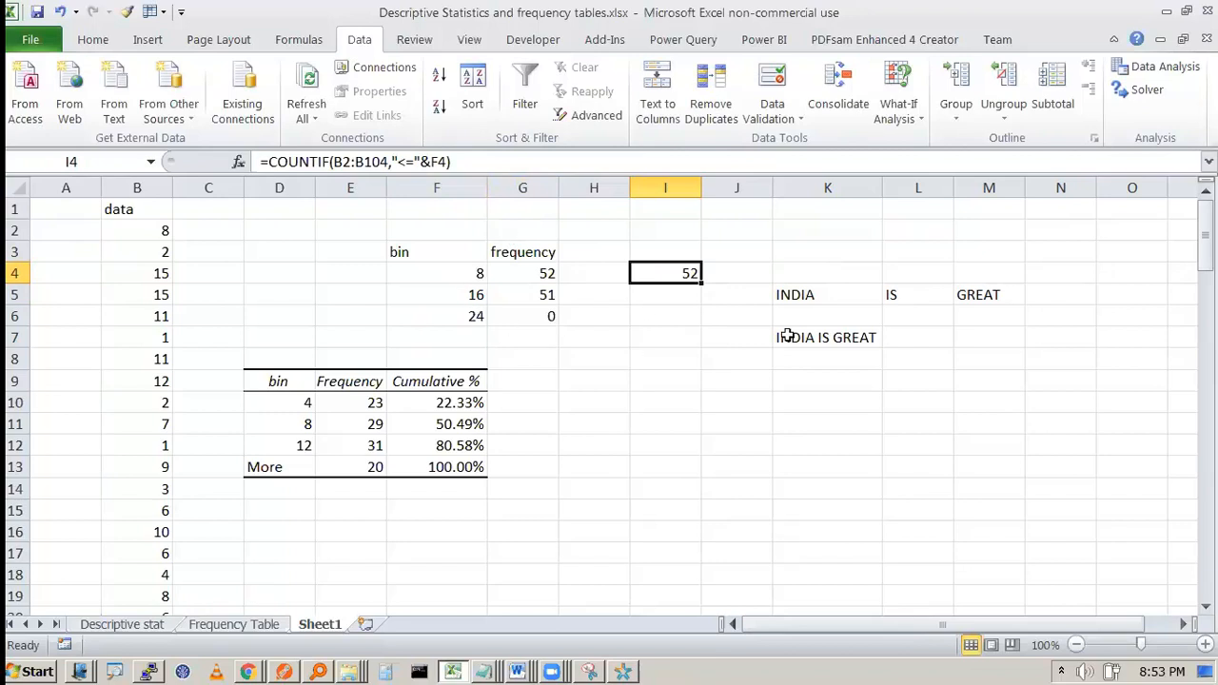
pyautogui.doubleClick(660, 269)
# Step: Make I4's data range absolute as $B$2:$B$104
pyautogui.click(729, 272)
pyautogui.press('F4')
pyautogui.click(720, 276)
pyautogui.press('F4')
pyautogui.press('Tab')
# Step: Fill I4's count formula down to I5:I6 and compare I5's shifted F5 reference
pyautogui.click(686, 273)
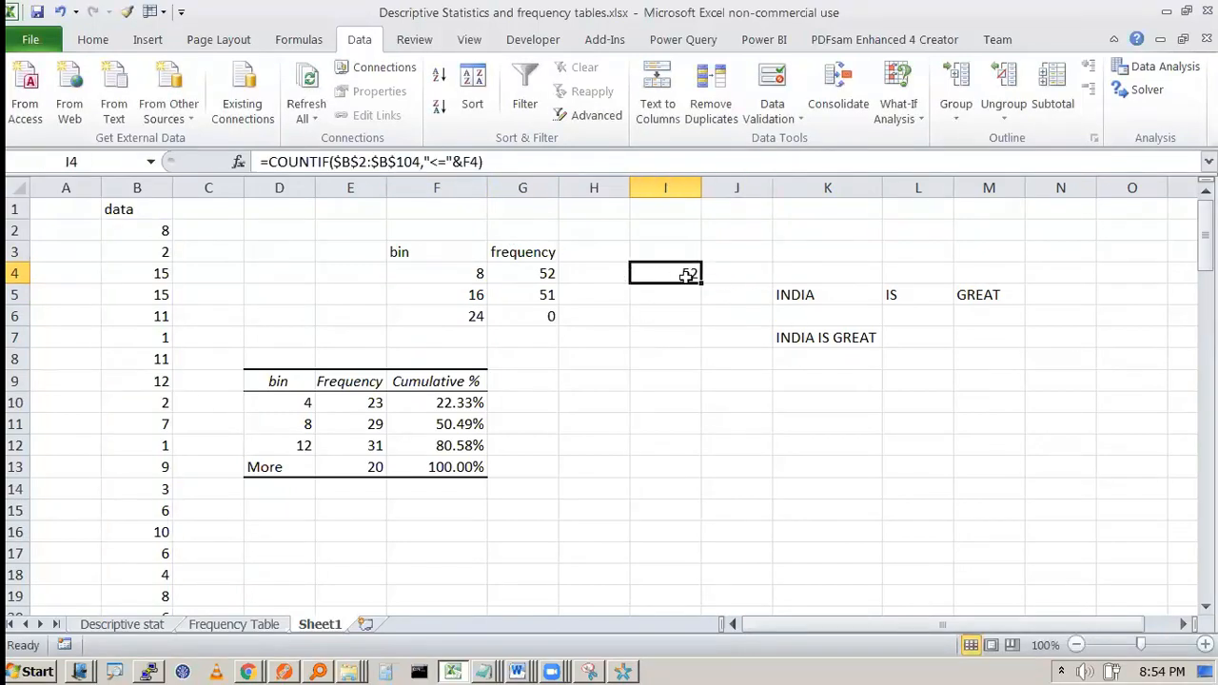
pyautogui.moveTo(701, 283); pyautogui.dragTo(696, 320)
pyautogui.click(670, 466)
pyautogui.click(682, 297)
pyautogui.click(671, 276)
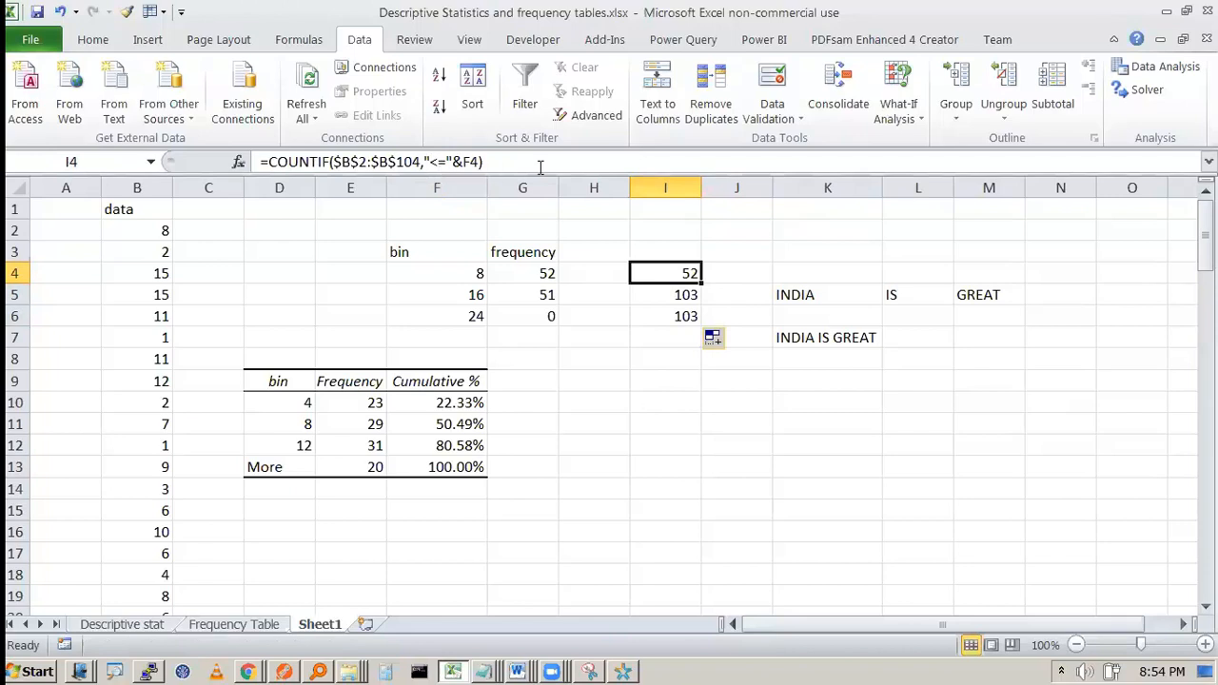
pyautogui.click(687, 295)
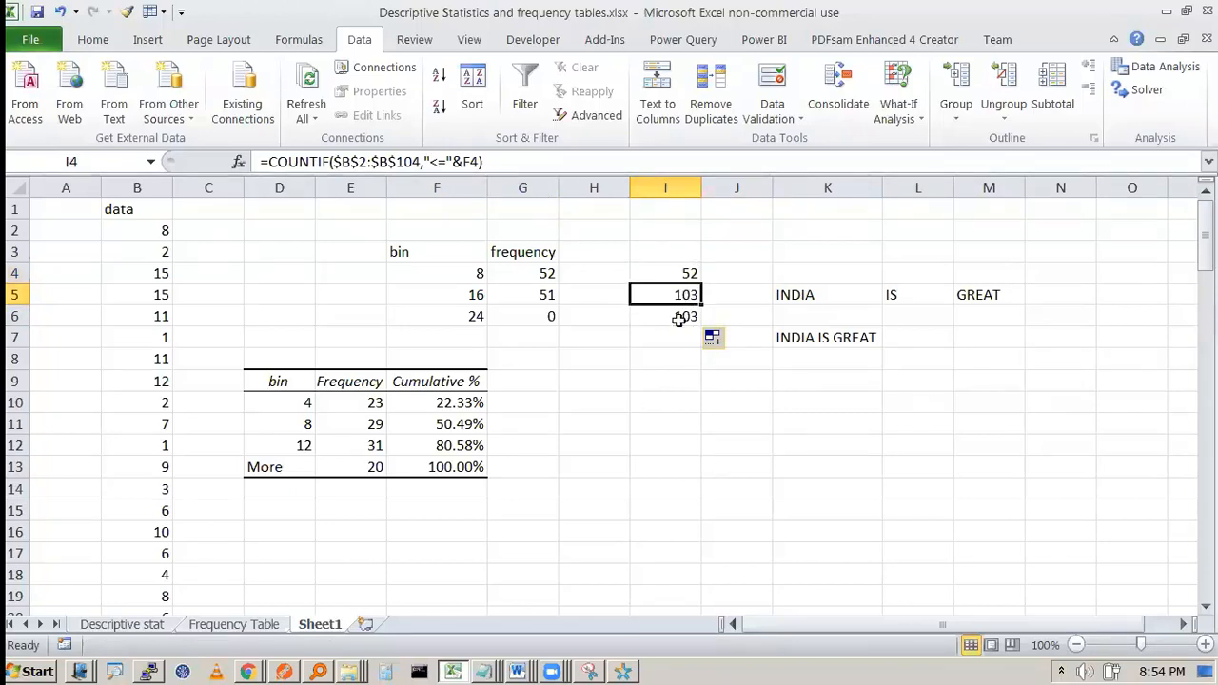
pyautogui.click(689, 275)
# Step: Change I4's function from COUNTIF to COUNTIFS
pyautogui.doubleClick(689, 275)
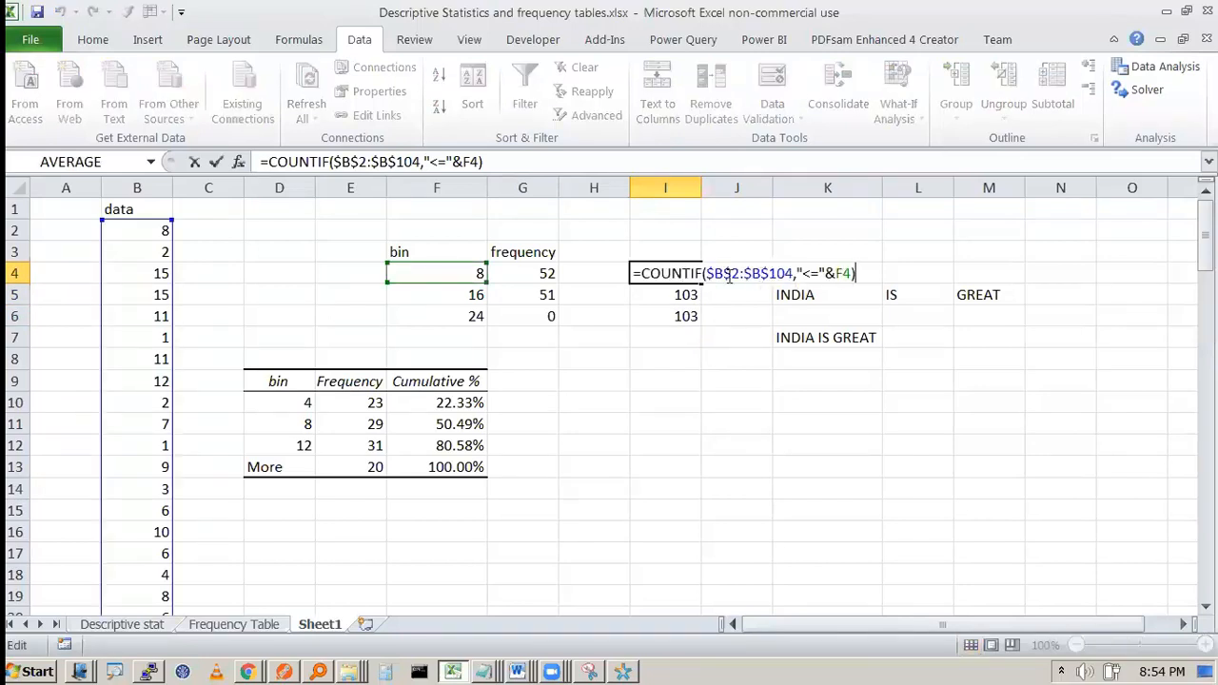
pyautogui.click(703, 273)
pyautogui.write('S')
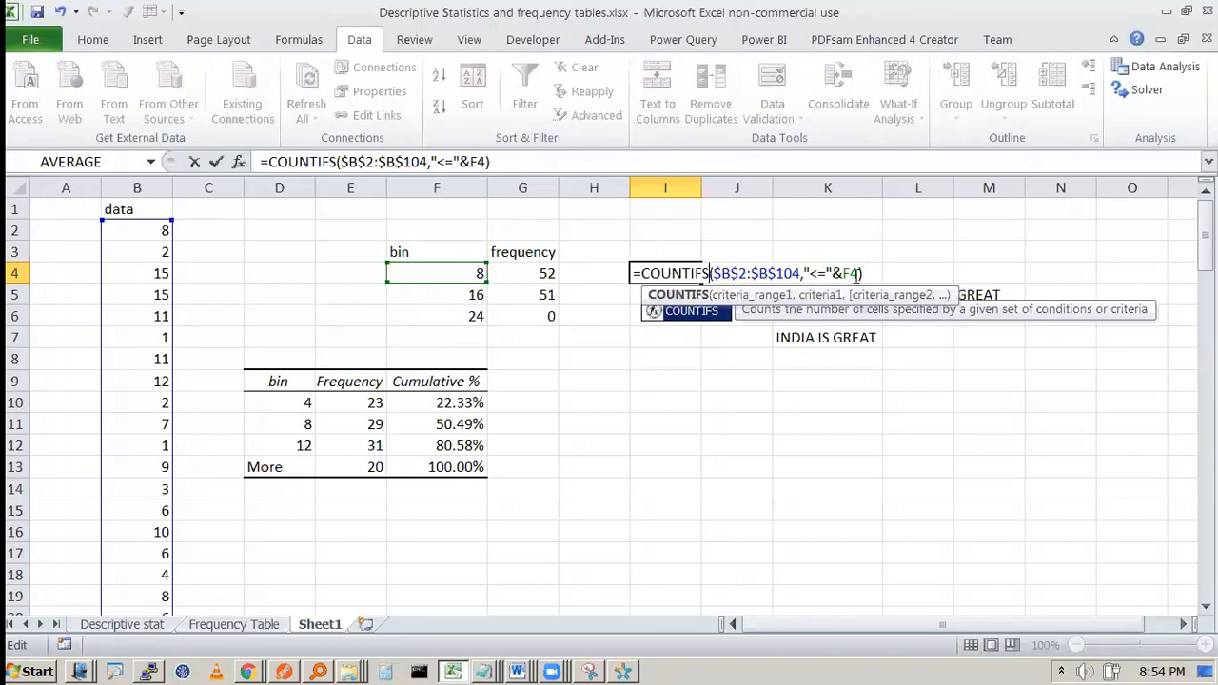
pyautogui.click(547, 162)
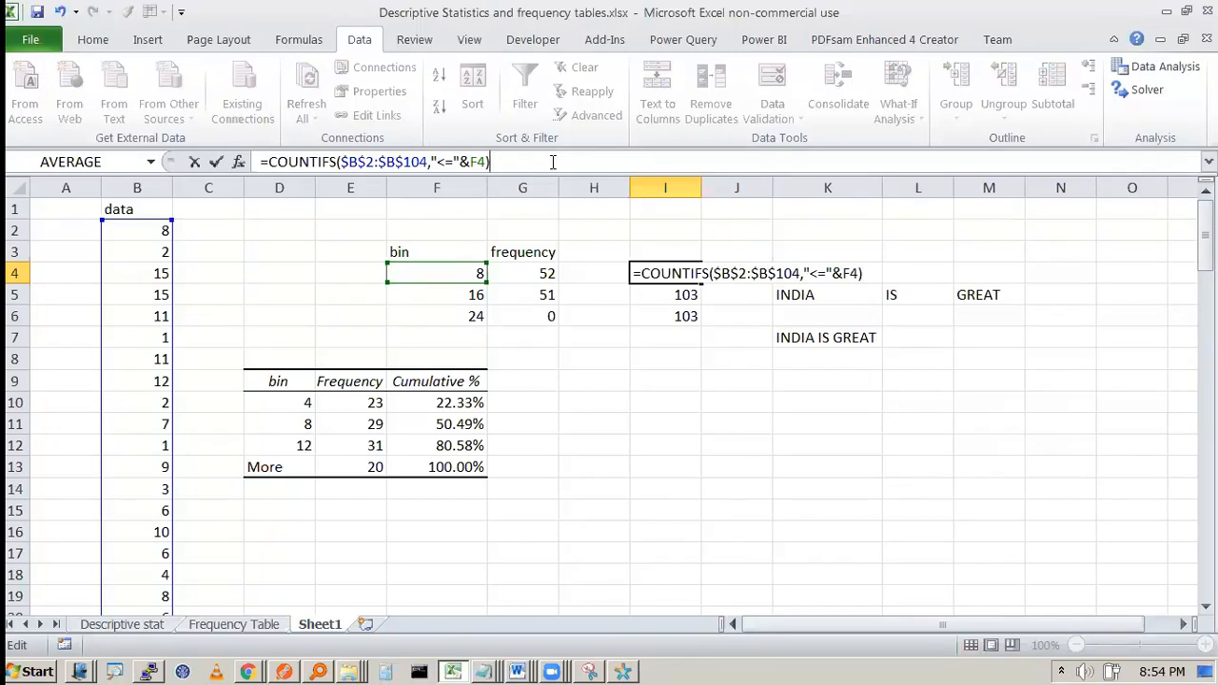
pyautogui.press('Return')
# Step: Add a ">"&F4 lower-bound condition to I5's formula, hitting a too-many-arguments error
pyautogui.click(552, 162)
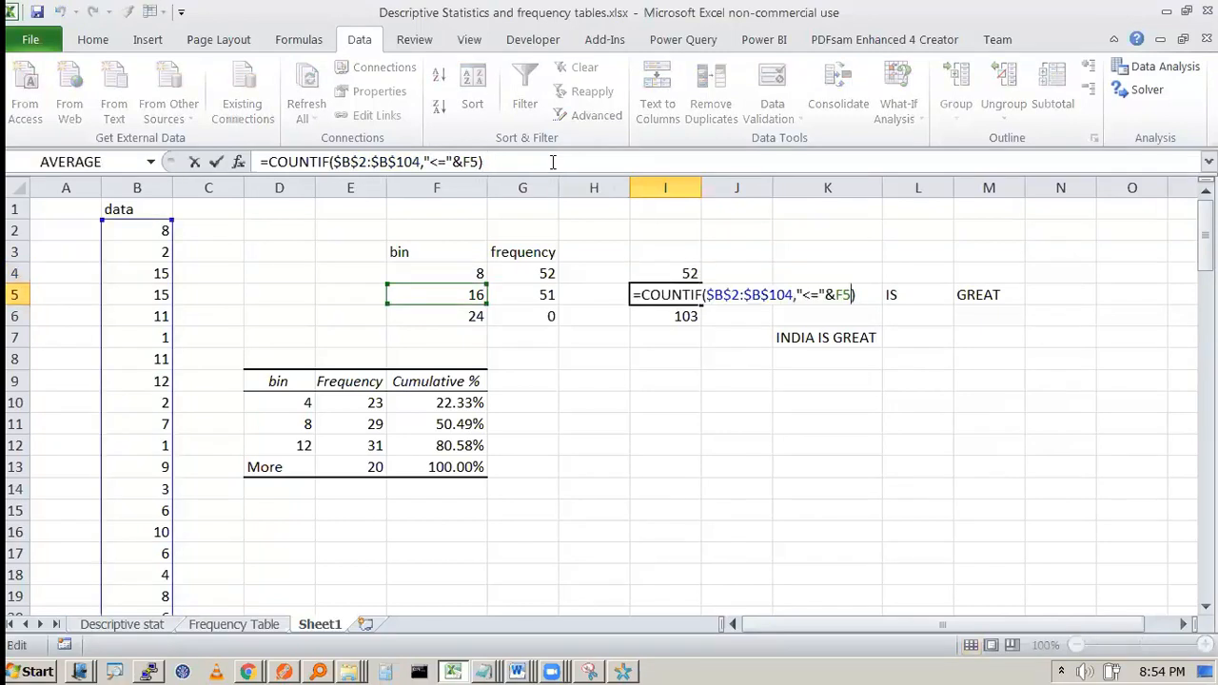
pyautogui.write(',">')
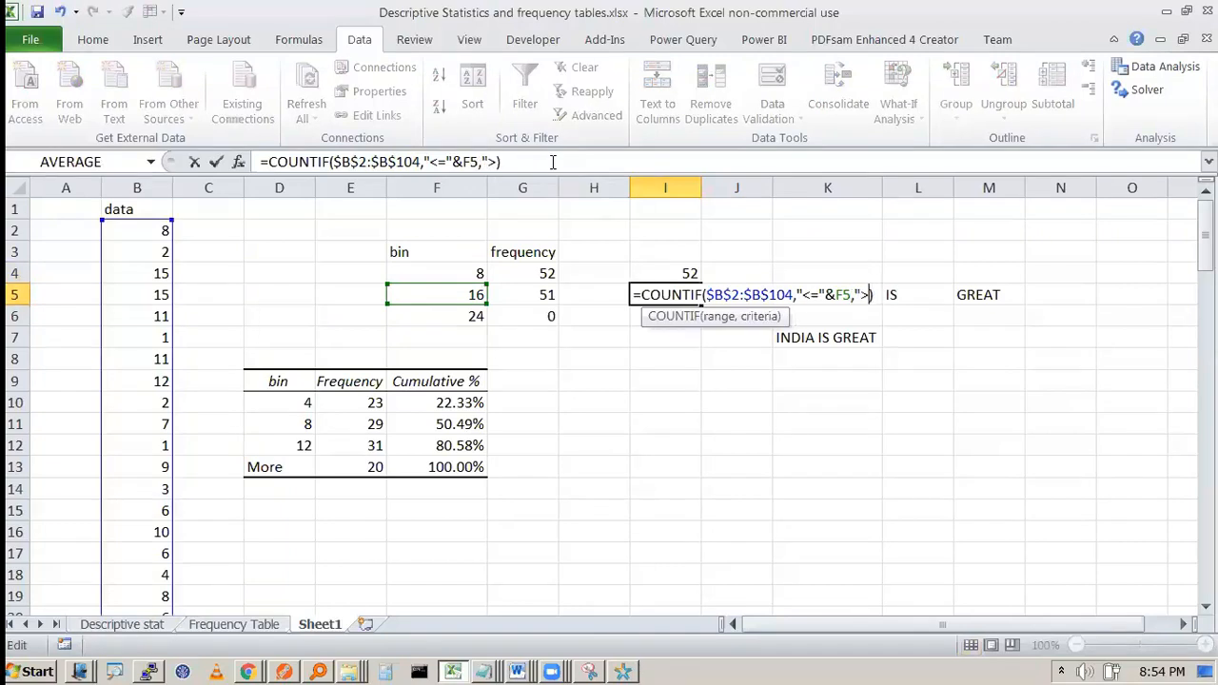
pyautogui.write('&')
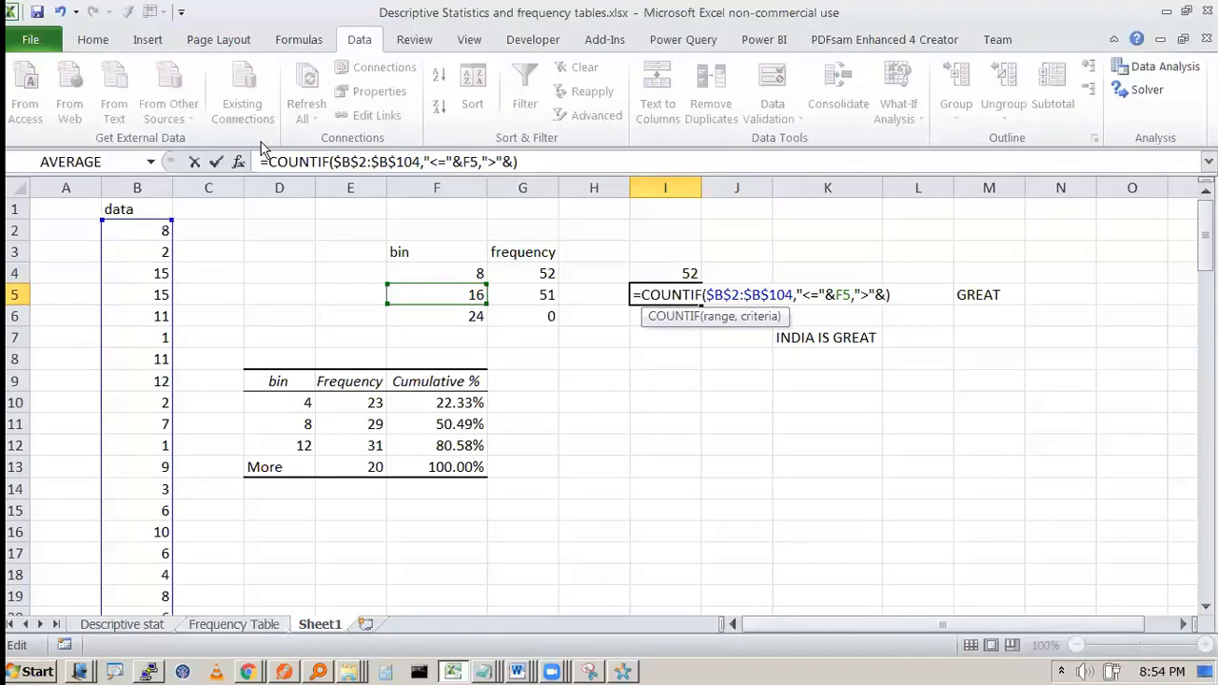
pyautogui.click(472, 273)
pyautogui.press('Return')
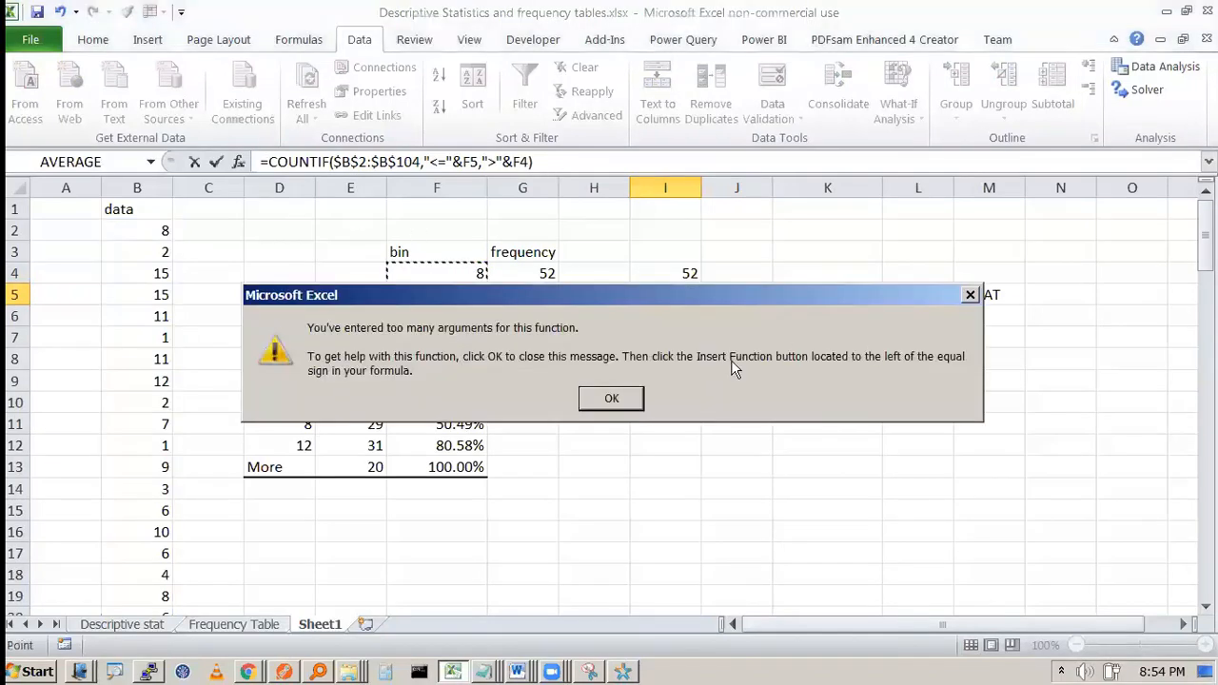
pyautogui.click(610, 399)
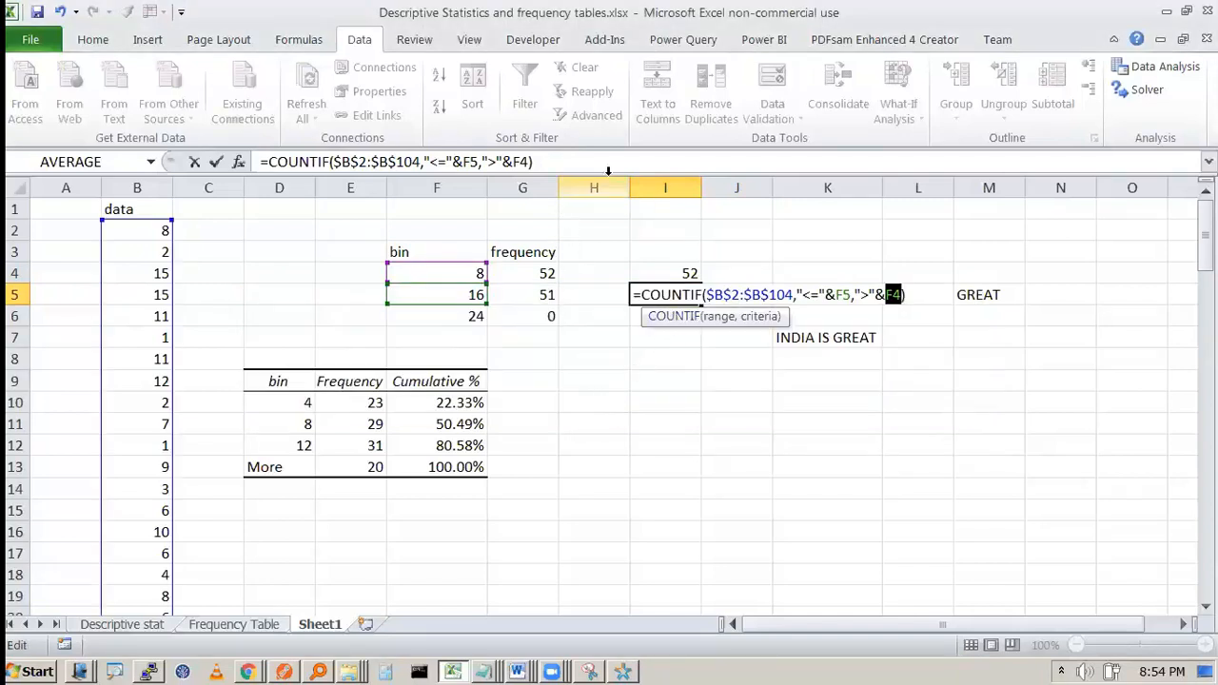
# Step: Make I5 a COUNTIFS with $B$2:$B$104 as the second range, returning 51
pyautogui.click(330, 163)
pyautogui.write('S')
pyautogui.press('Return')
pyautogui.press('Return')
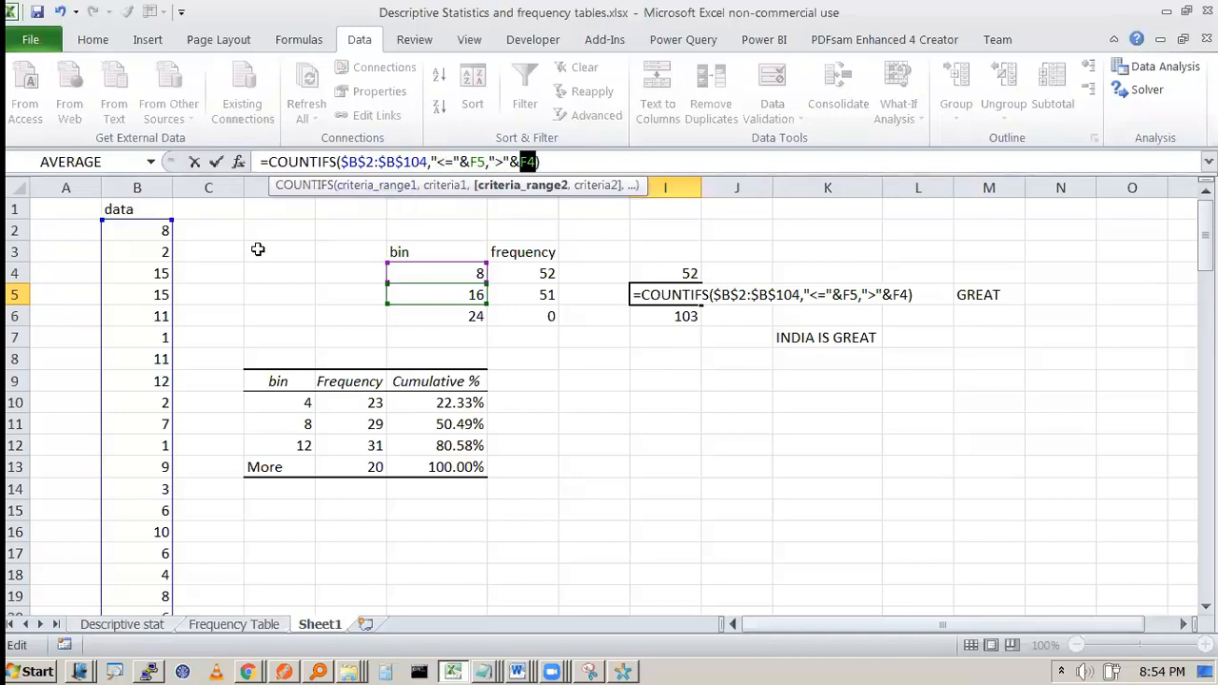
pyautogui.click(487, 162)
pyautogui.click(151, 228)
pyautogui.hotkey('ctrl', 'shift', 'Down')
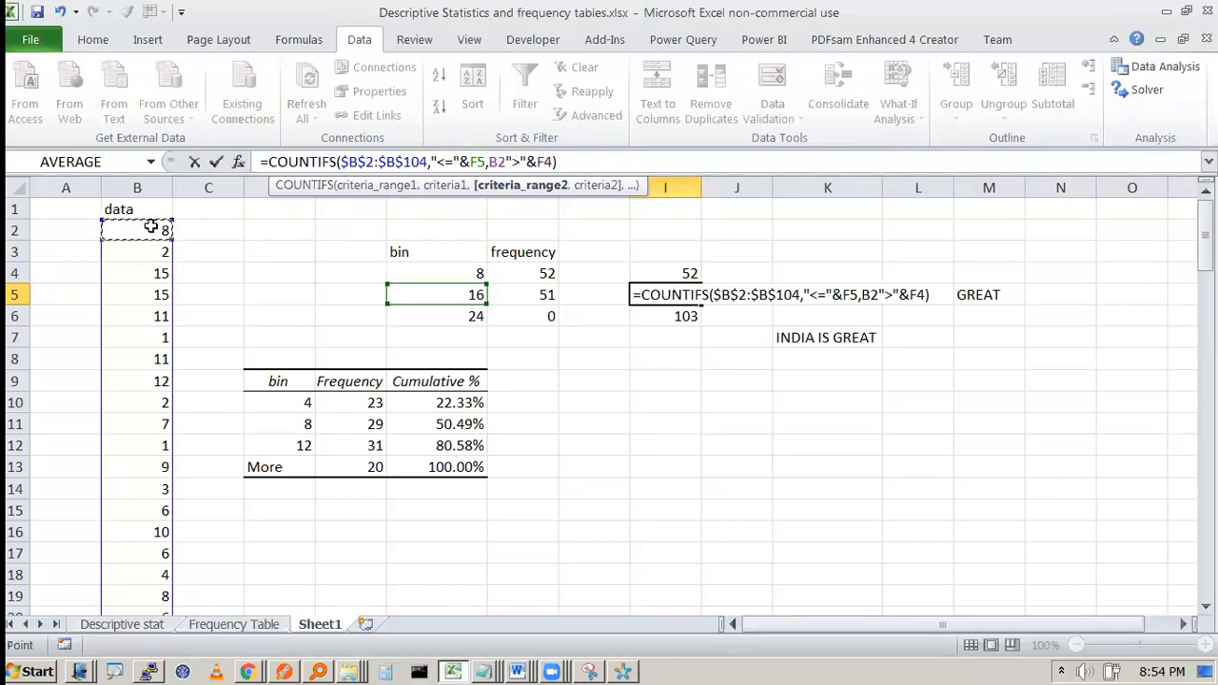
pyautogui.press('F4')
pyautogui.press('Return')
pyautogui.press('Up')
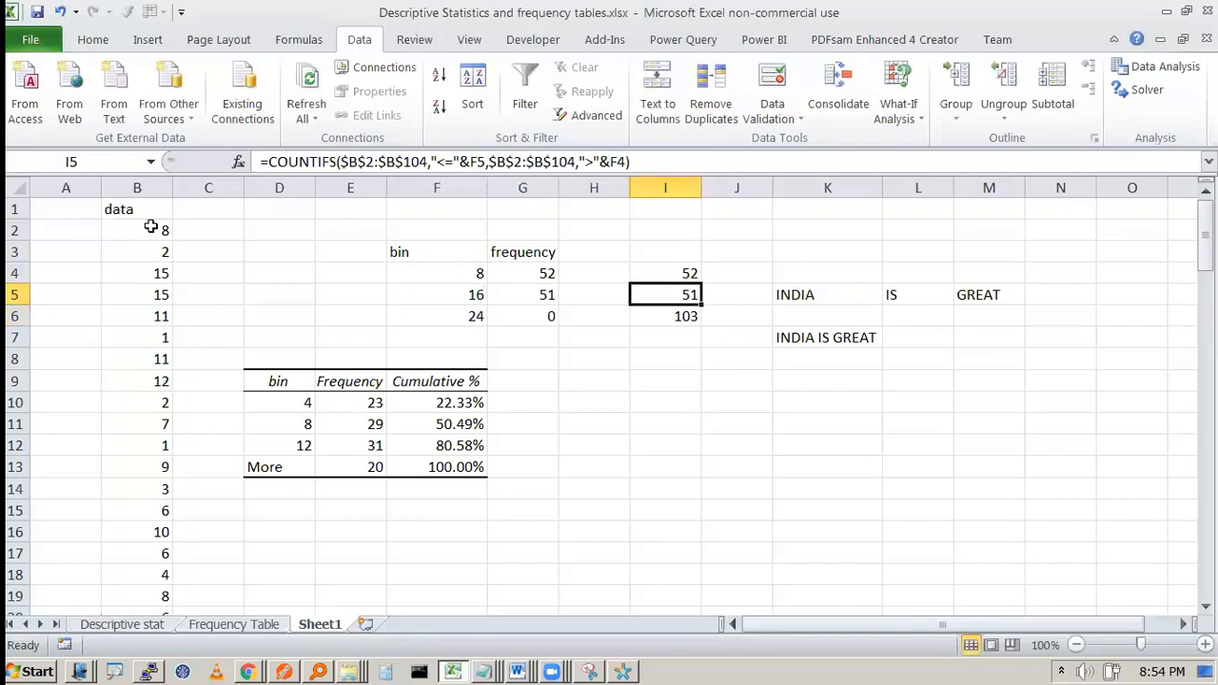
# Step: Inspect I5's COUNTIFS formula and its ranges without changing it
pyautogui.press('F2')
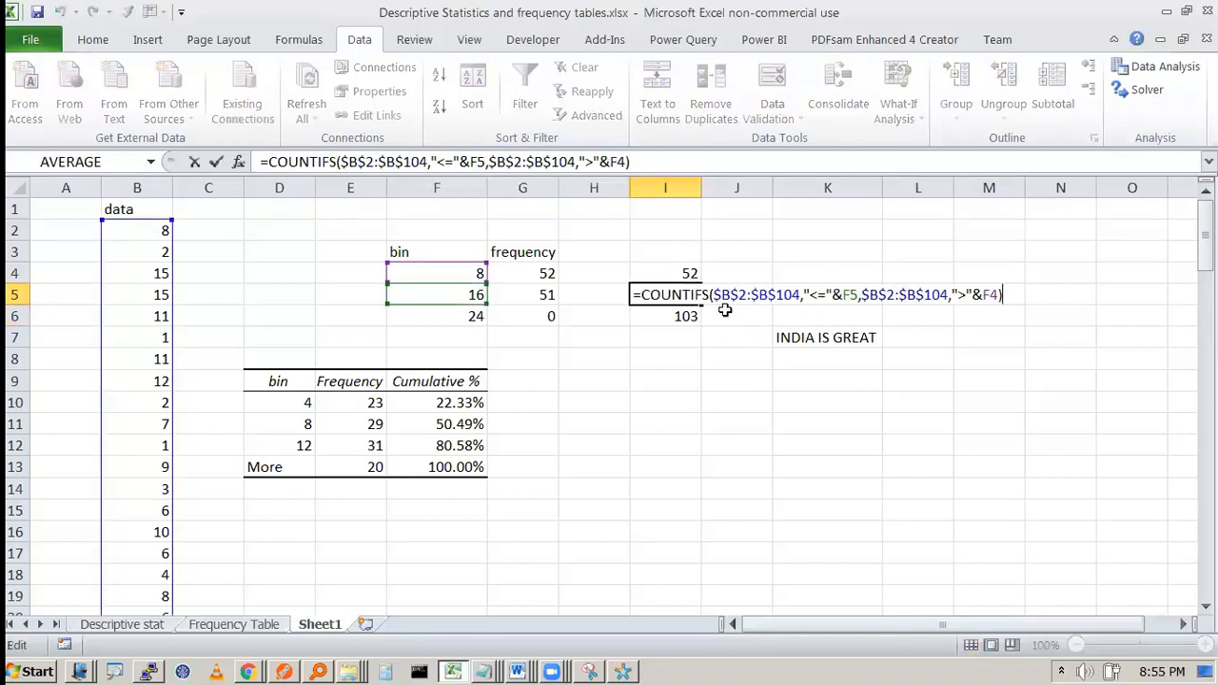
pyautogui.press('Escape')
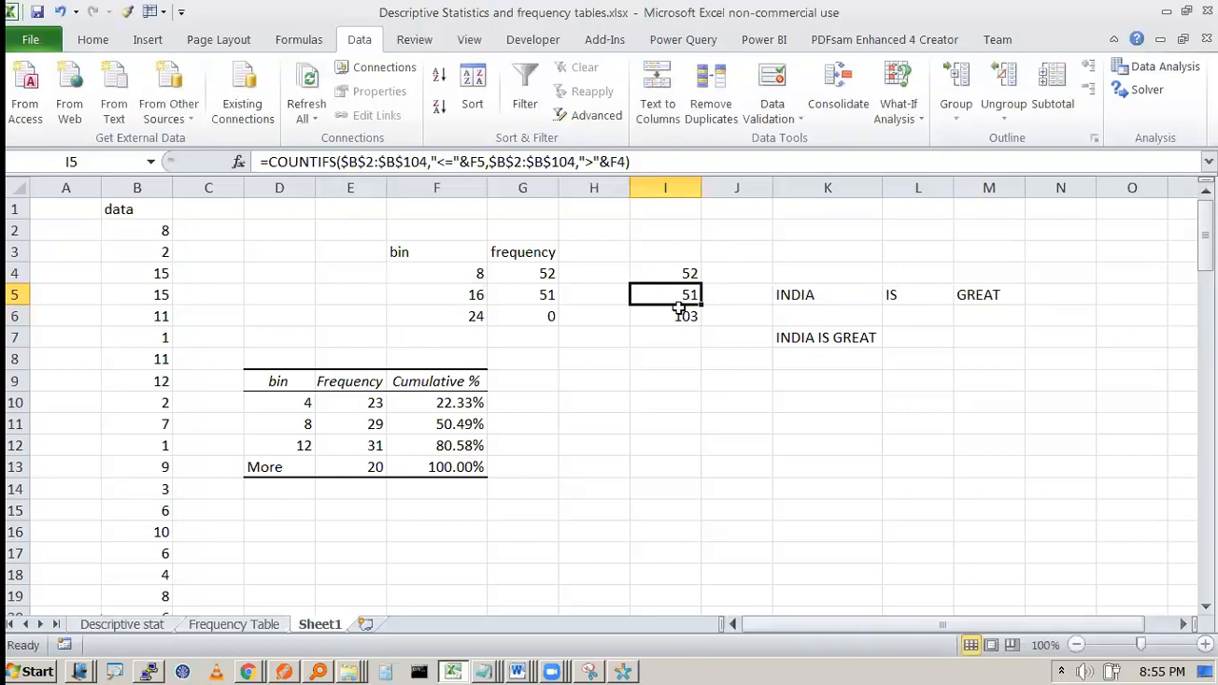
pyautogui.click(670, 316)
pyautogui.doubleClick(689, 293)
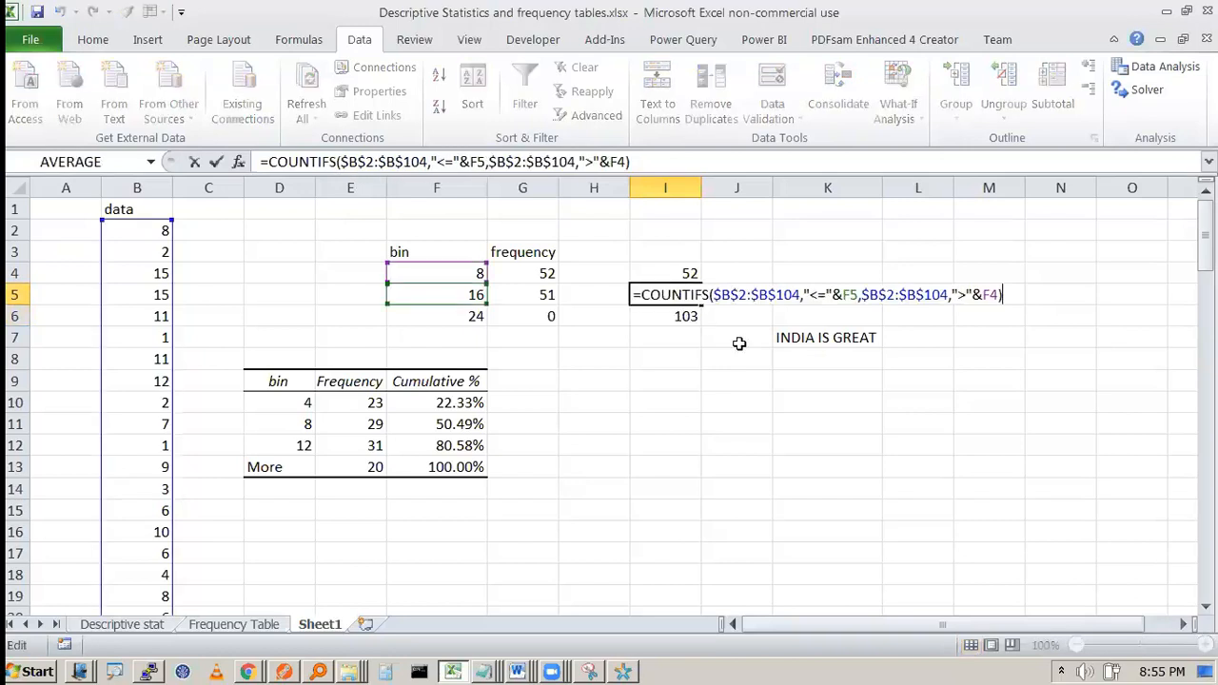
pyautogui.press('Escape')
pyautogui.press('F2')
# Step: Review bin F4, the FREQUENCY results in G4:G6 and F10, then go to Descriptive stat
pyautogui.click(449, 271)
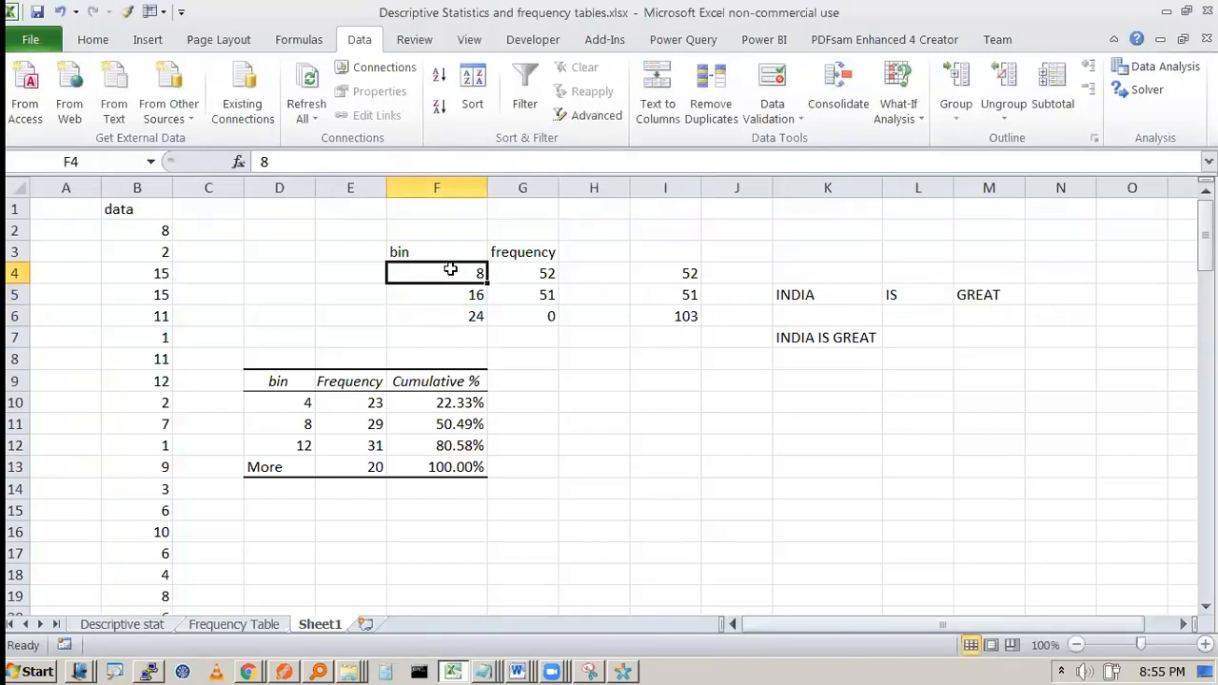
pyautogui.moveTo(548, 276); pyautogui.dragTo(540, 310)
pyautogui.click(539, 277)
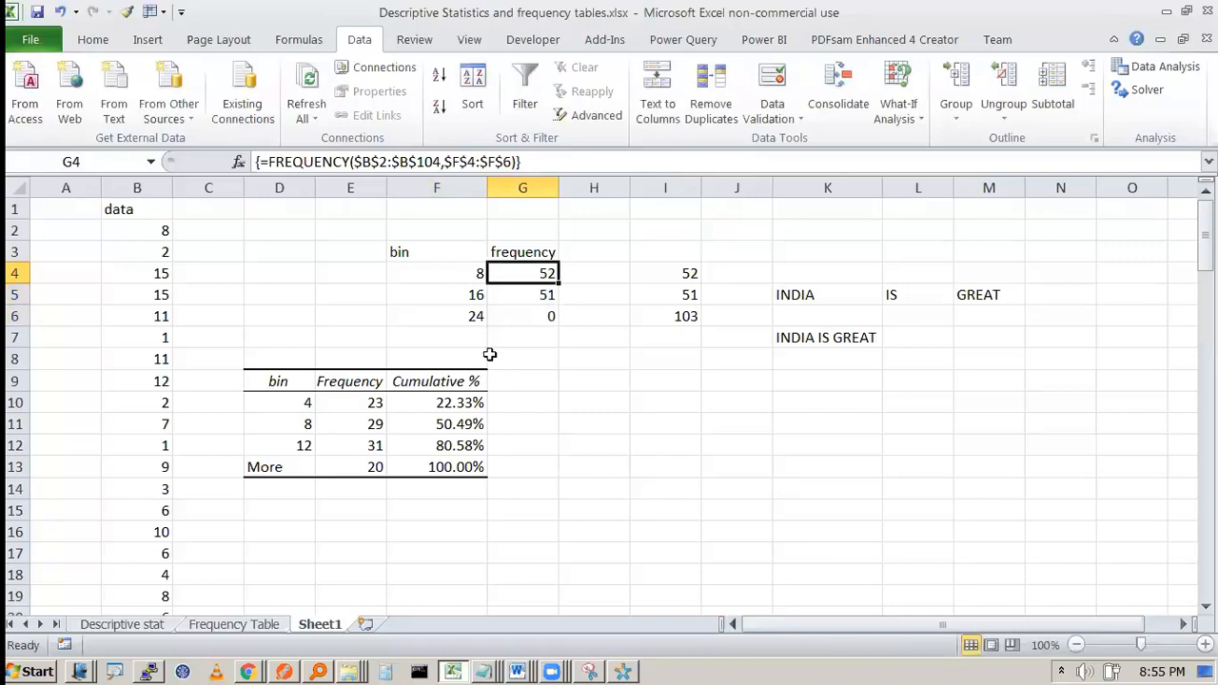
pyautogui.click(451, 401)
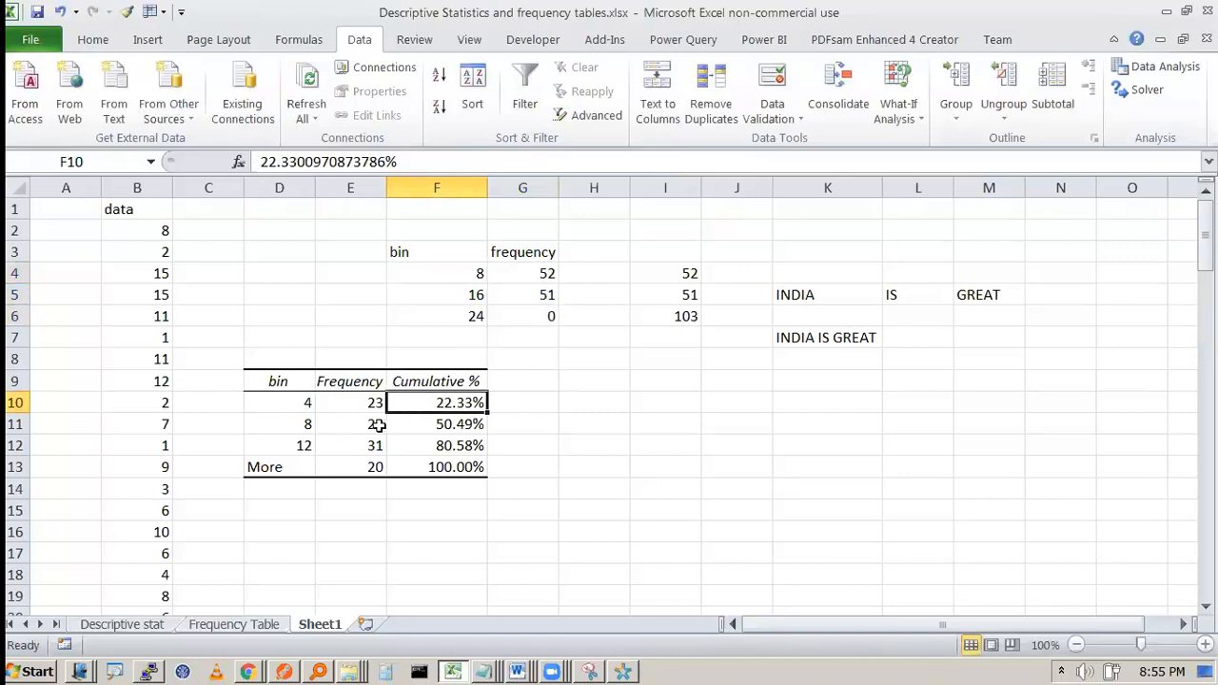
pyautogui.click(540, 276)
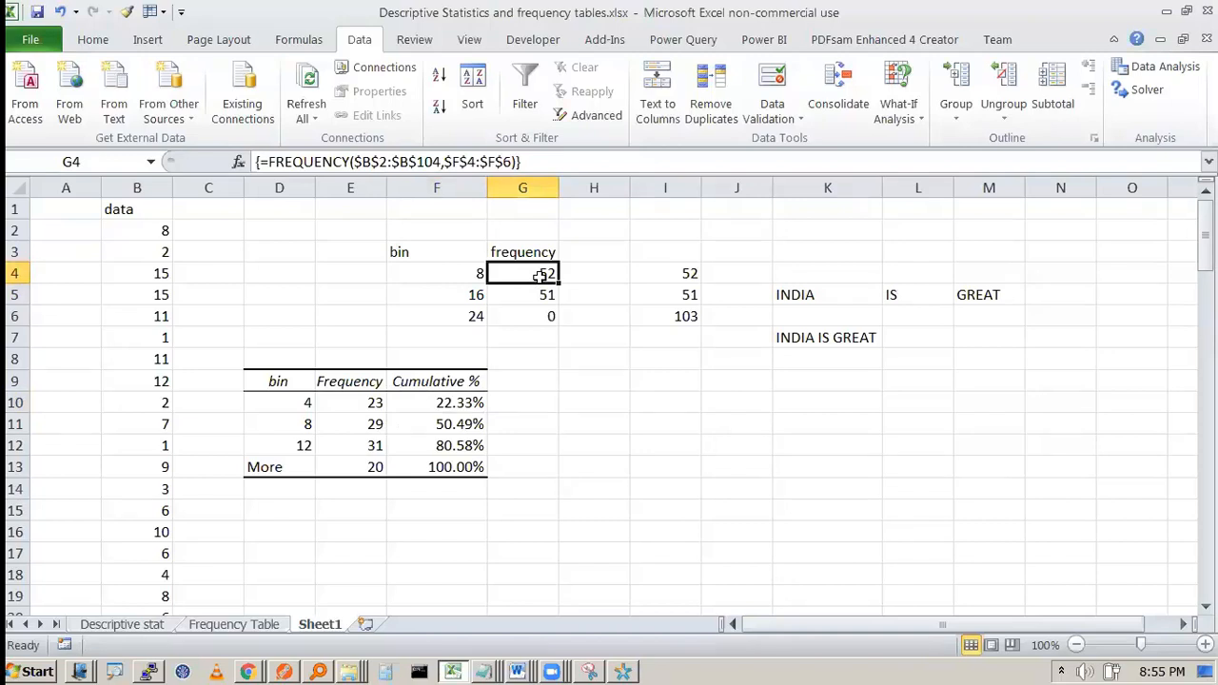
pyautogui.click(121, 625)
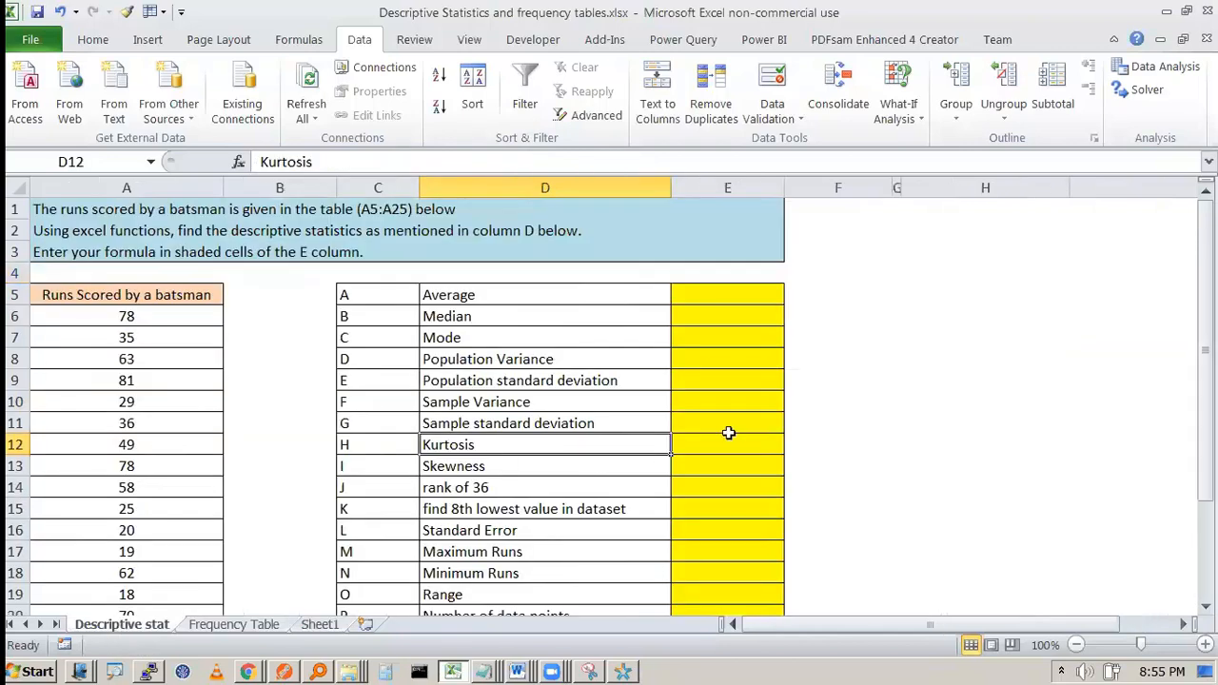
# Step: Go to the Frequency Table sheet, select C19 and scroll through the mall survey data
pyautogui.click(234, 624)
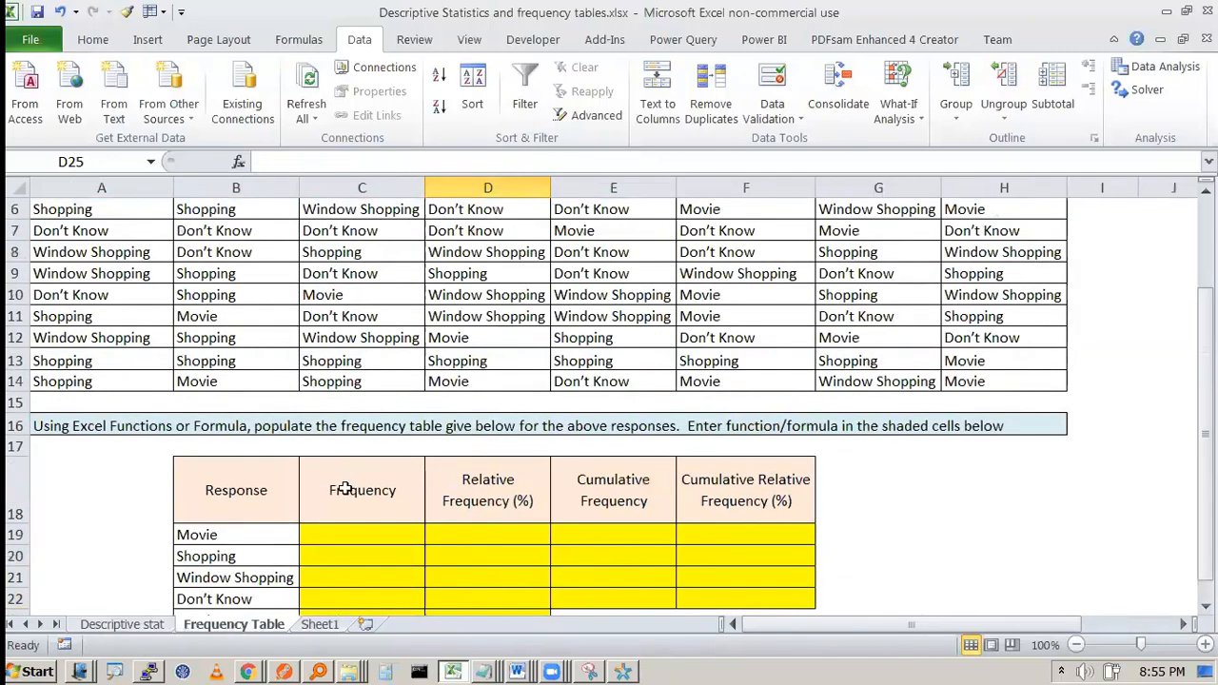
pyautogui.click(367, 469)
pyautogui.scroll(3, 562, 459)
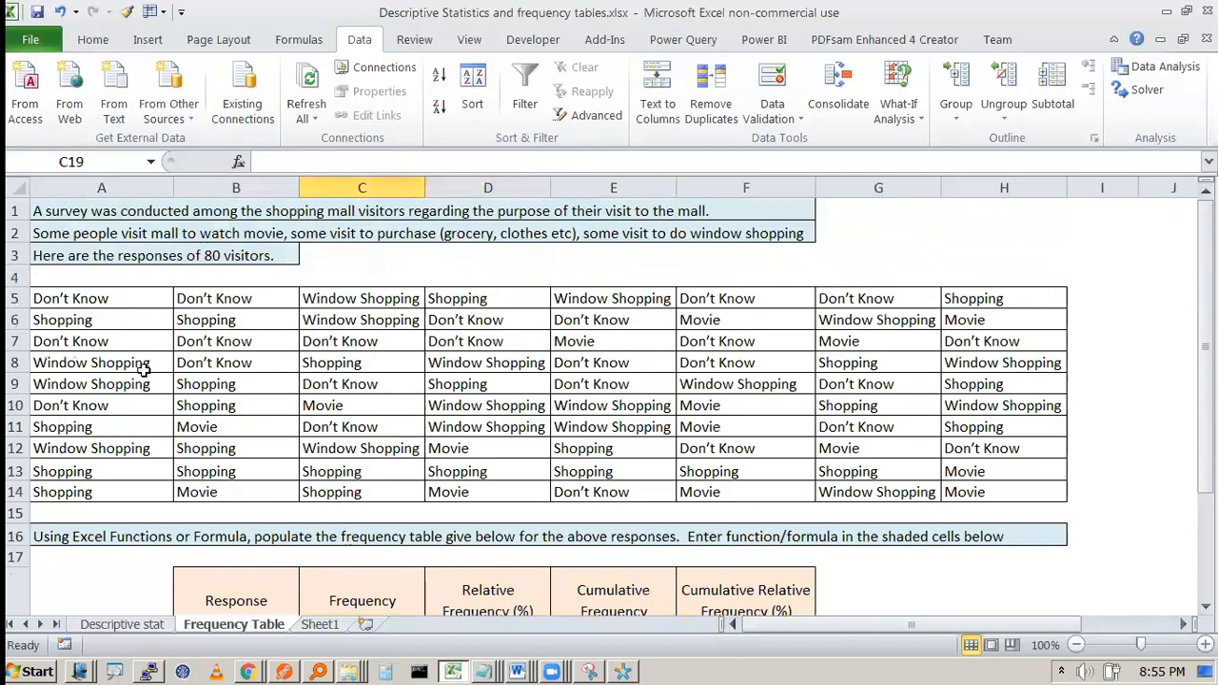
pyautogui.scroll(-4, 619, 419)
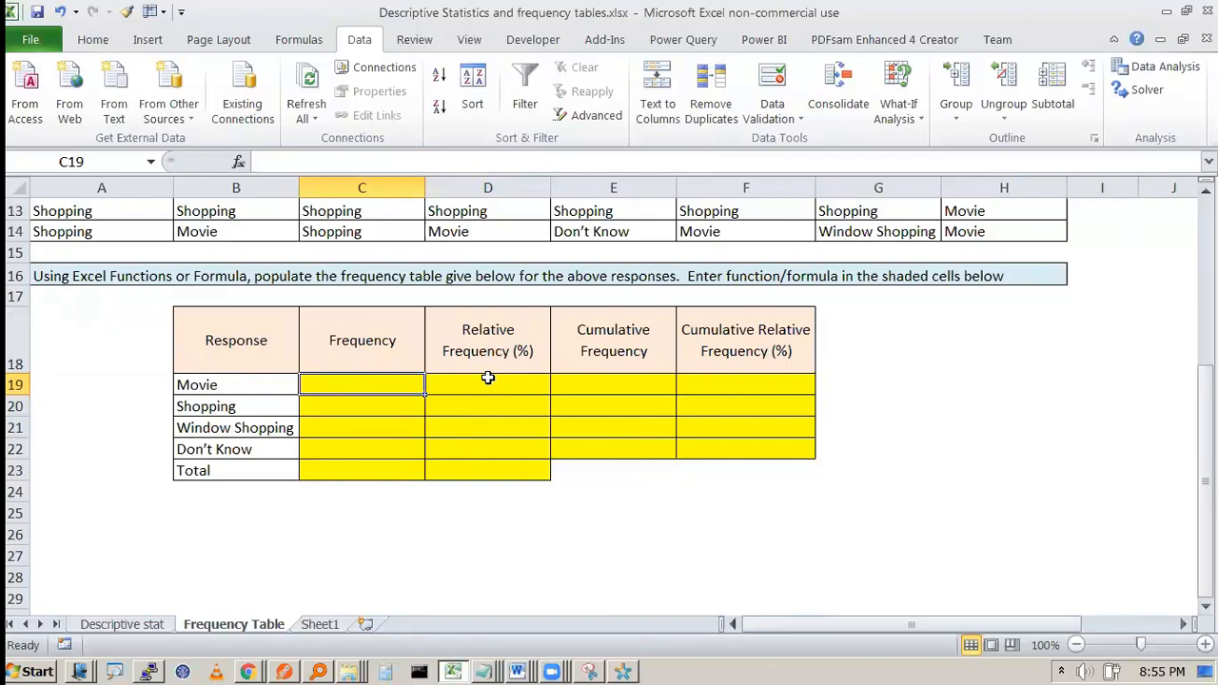
pyautogui.scroll(3, 488, 378)
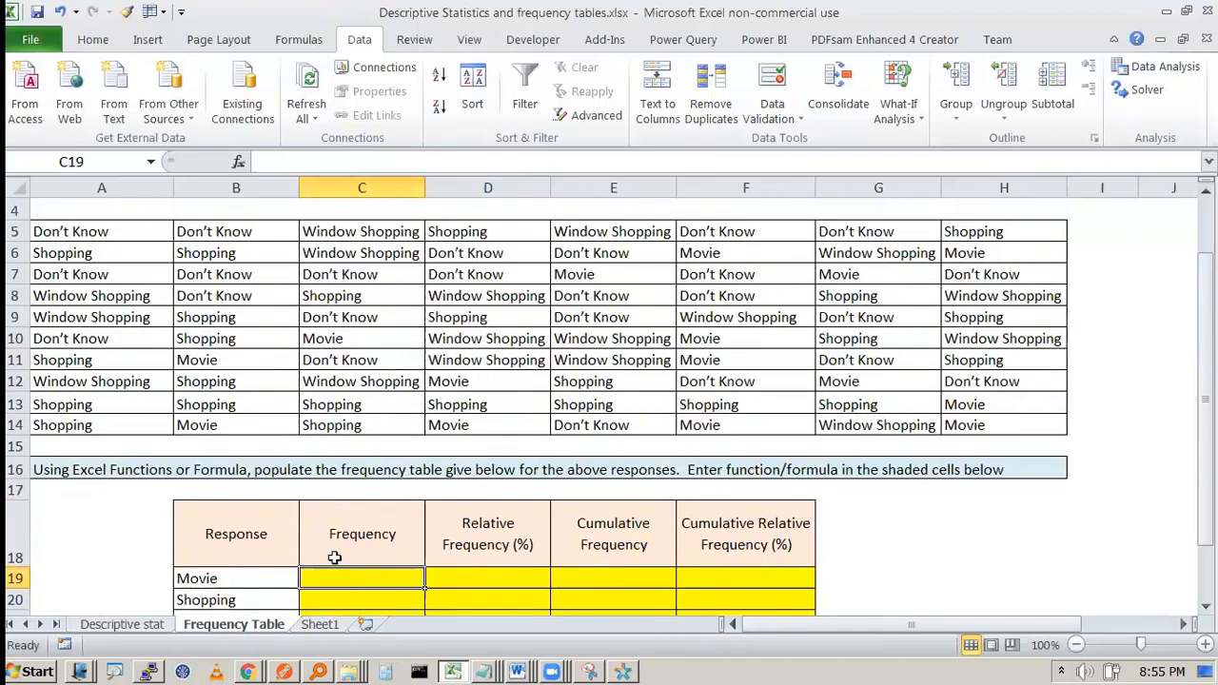
pyautogui.scroll(-2, 335, 558)
# Step: Enter =FREQUENCY($A$5:$H$14,B19:B22) in C19 as an array formula
pyautogui.write('=fr')
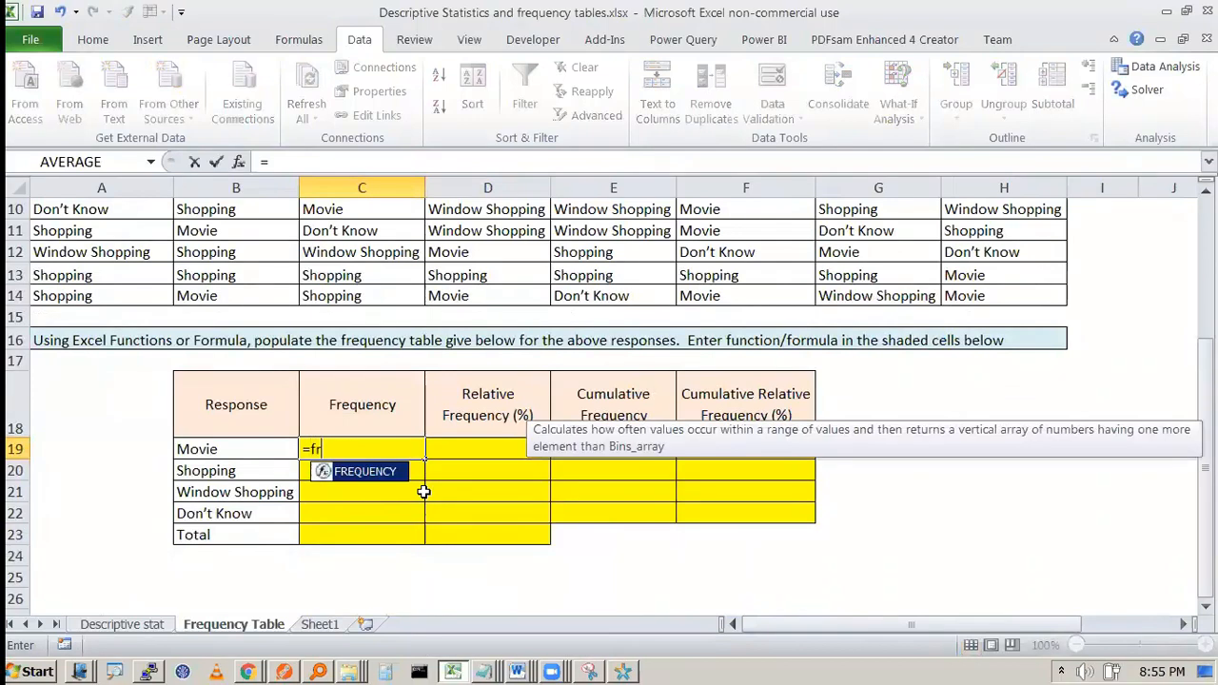
pyautogui.press('Tab')
pyautogui.scroll(3, 413, 514)
pyautogui.moveTo(105, 301); pyautogui.dragTo(1059, 493)
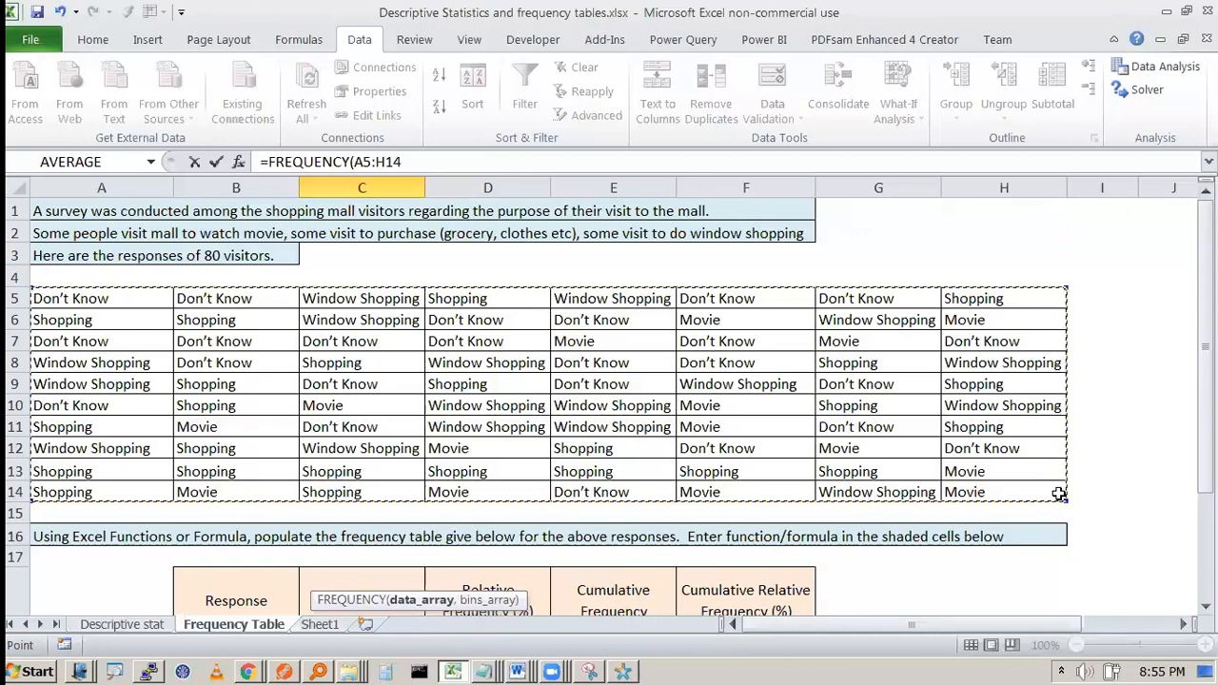
pyautogui.press('F4')
pyautogui.write(',')
pyautogui.moveTo(220, 406); pyautogui.dragTo(232, 470)
pyautogui.write(')')
pyautogui.hotkey('ctrl', 'shift', 'Return')
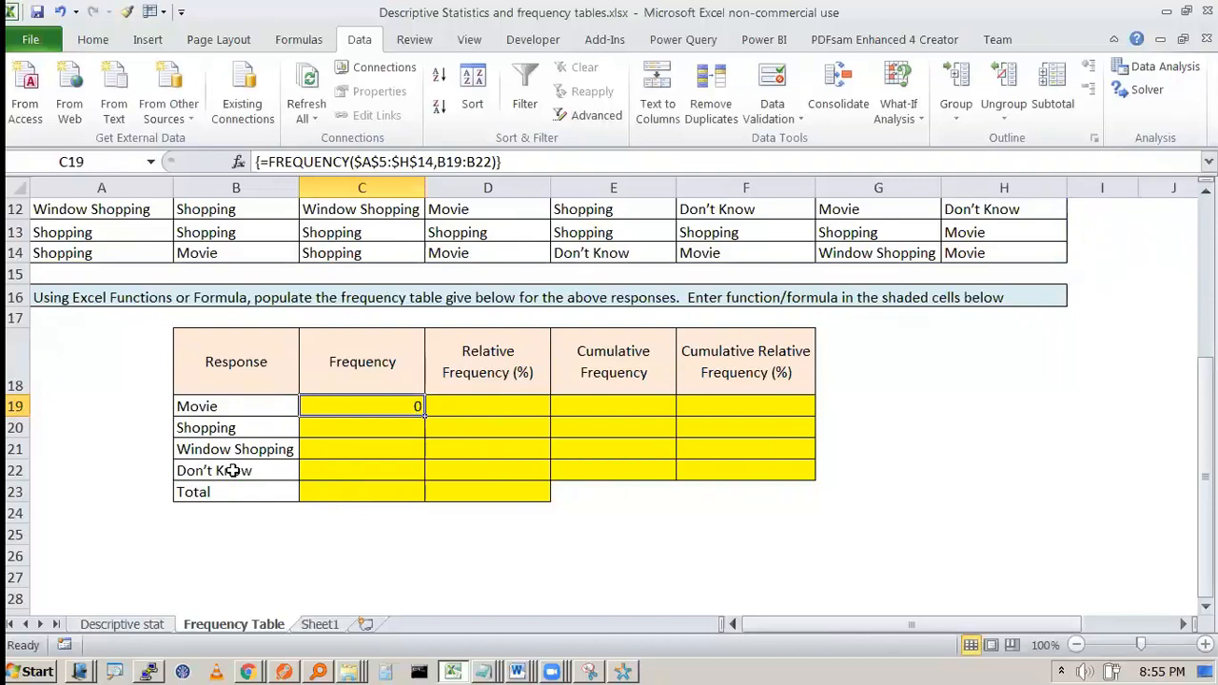
# Step: Reopen C19's FREQUENCY formula and re-commit it as an array formula
pyautogui.press('F2')
pyautogui.press('Escape')
pyautogui.press('F2')
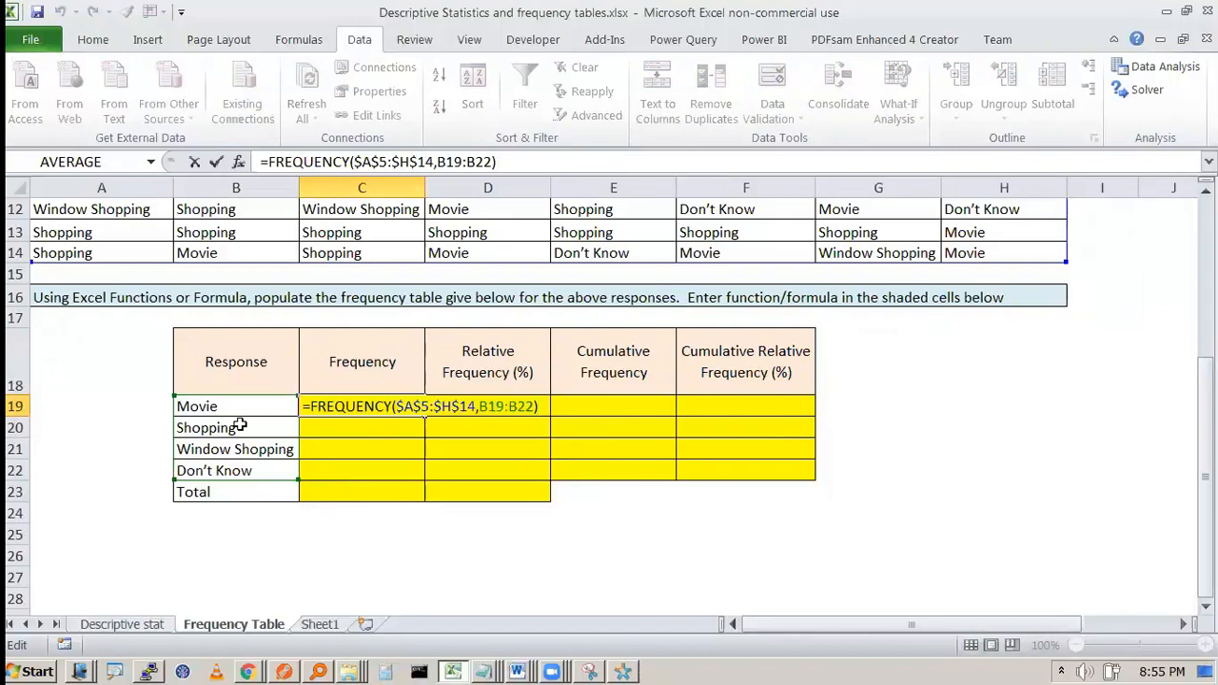
pyautogui.hotkey('ctrl', 'shift', 'Return')
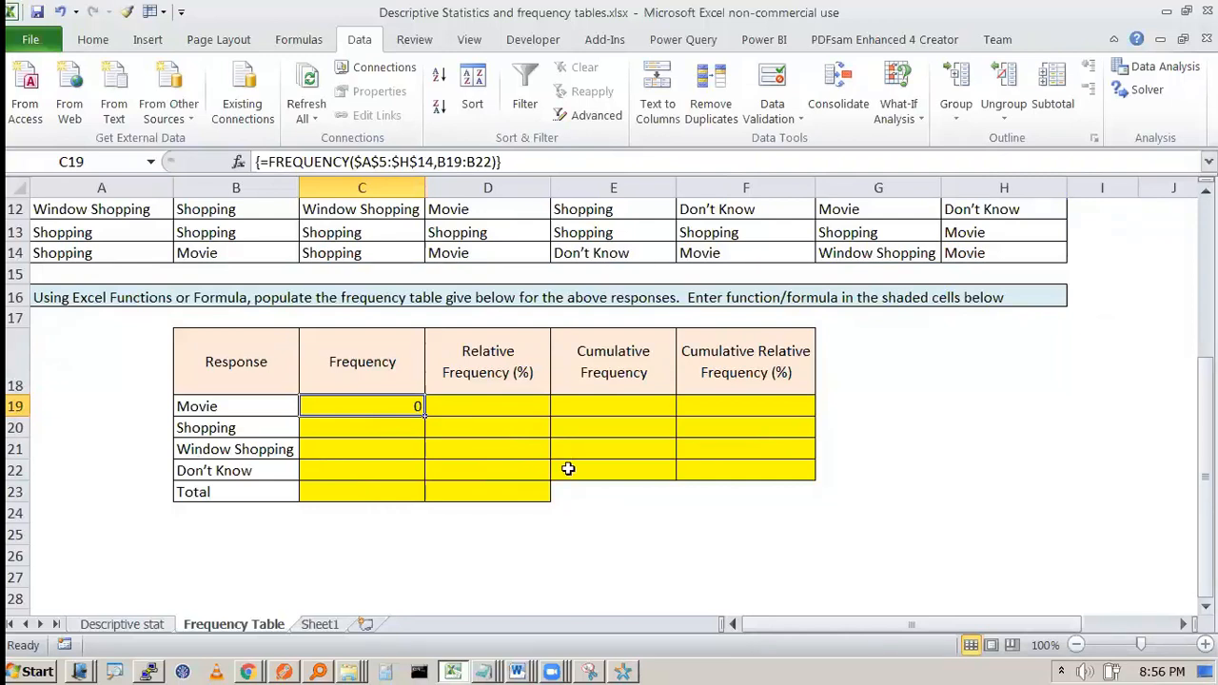
# Step: Switch to the Notepad notes and highlight the methods Countif and frequency
pyautogui.hotkey('alt', 'Tab')
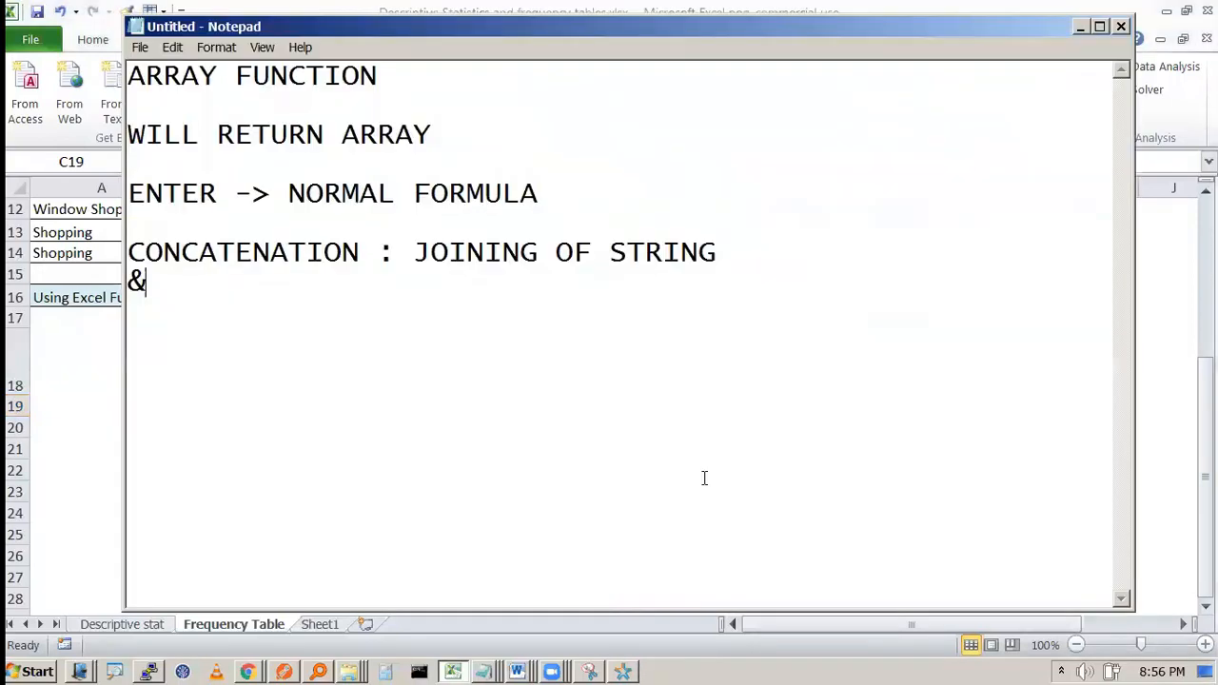
pyautogui.hotkey('alt', 'Tab')
pyautogui.hotkey('alt', 'Tab')
pyautogui.hotkey('alt', 'Tab')
pyautogui.hotkey('alt', 'Tab')
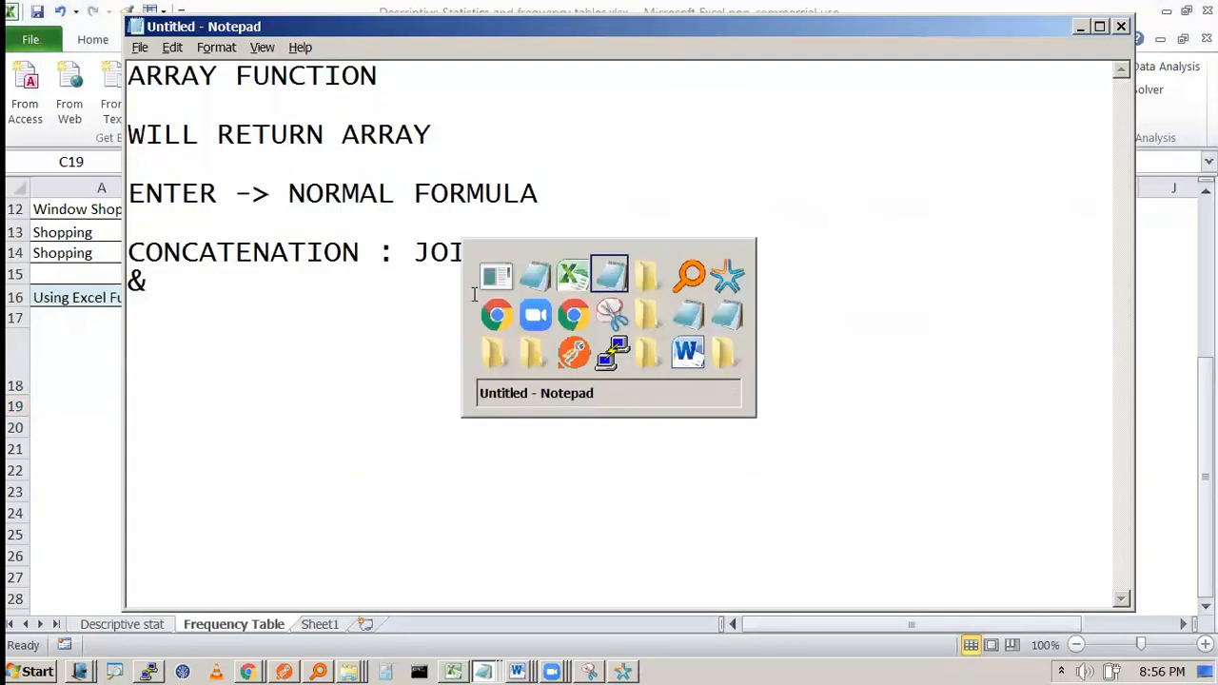
pyautogui.doubleClick(217, 80)
pyautogui.doubleClick(221, 107)
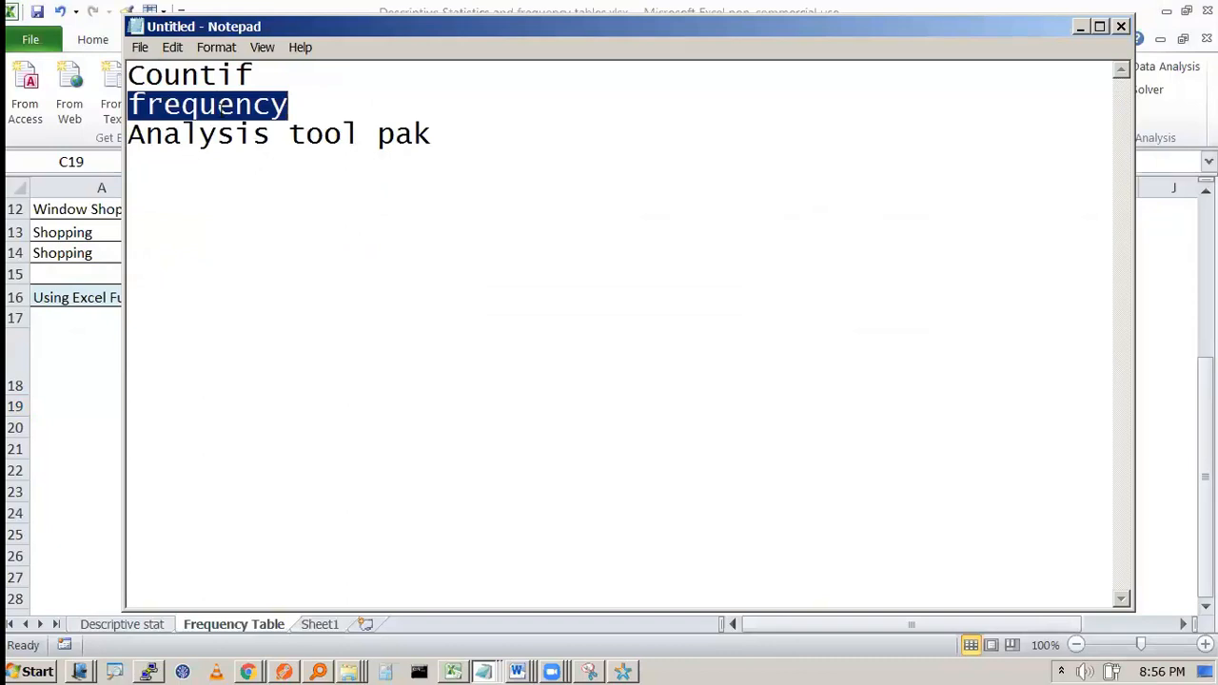
pyautogui.click(322, 133)
pyautogui.doubleClick(212, 107)
pyautogui.click(200, 137)
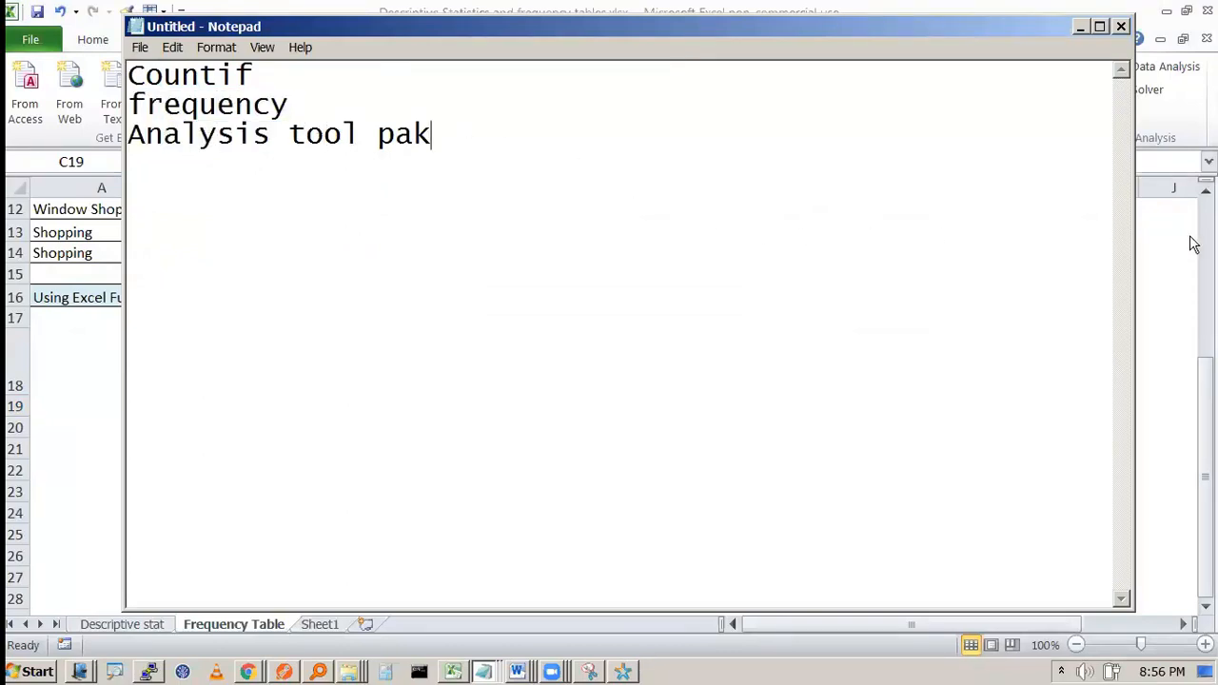